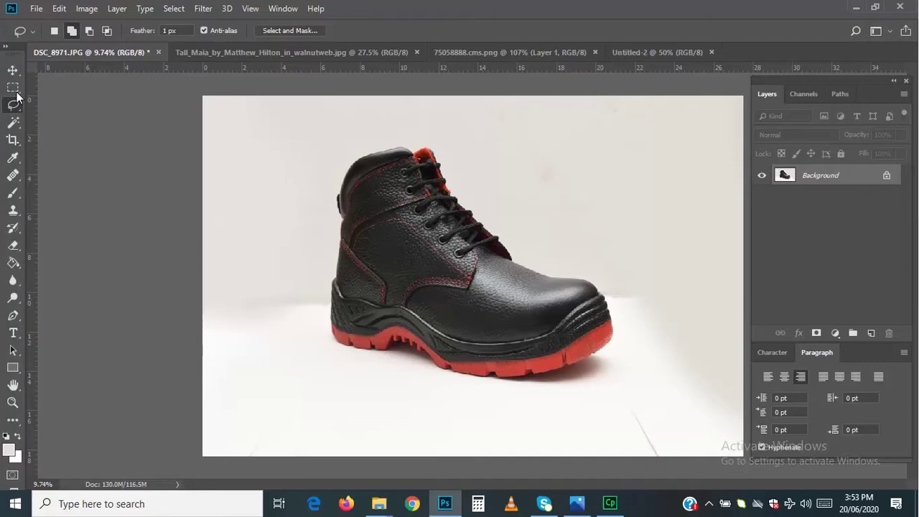
{"action": "left_click", "coordinate": [17, 93]}
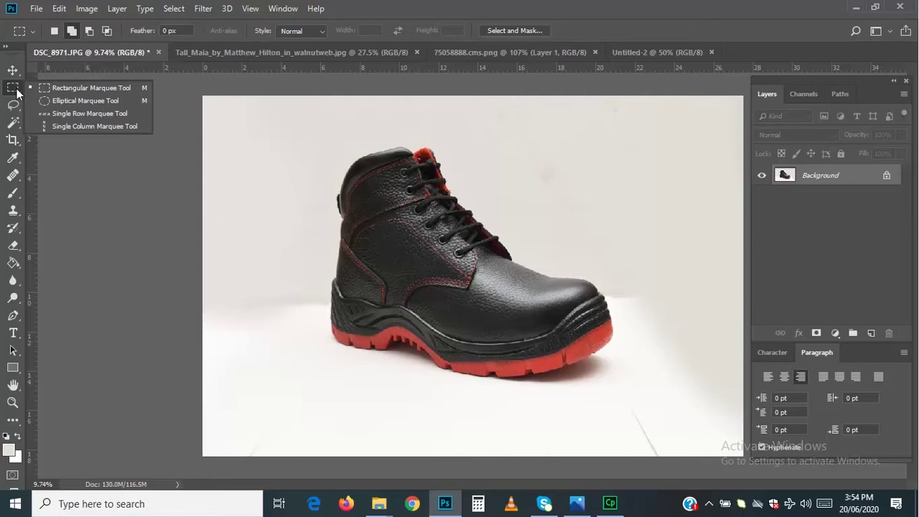
{"action": "left_click", "coordinate": [18, 109]}
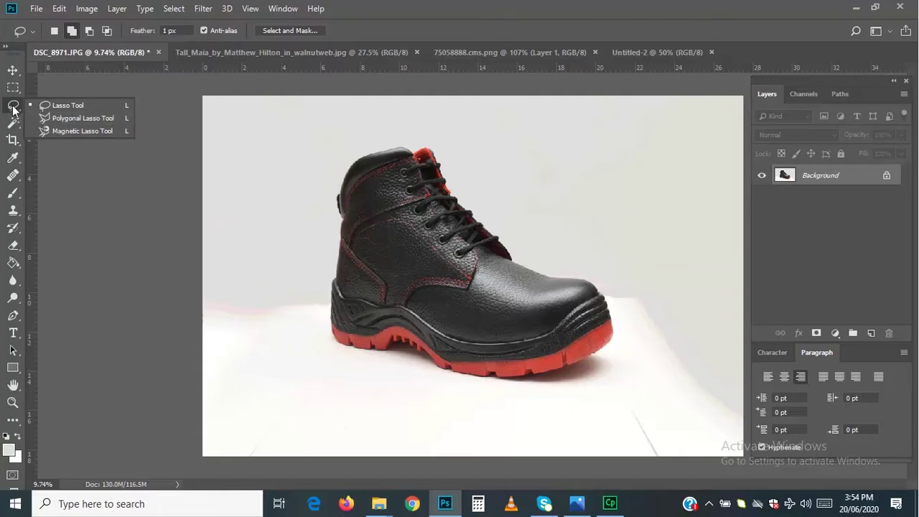
{"action": "left_click", "coordinate": [13, 107]}
{"action": "left_click", "coordinate": [17, 127]}
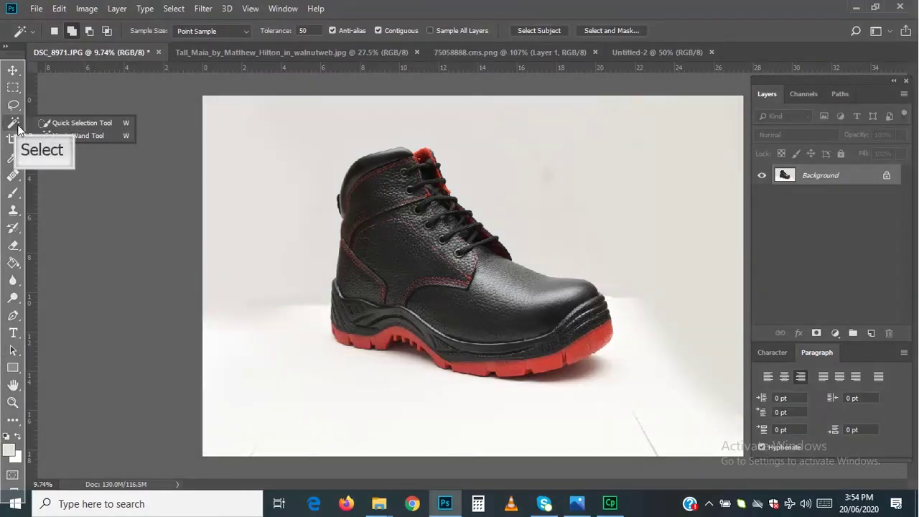
{"action": "left_click", "coordinate": [18, 130]}
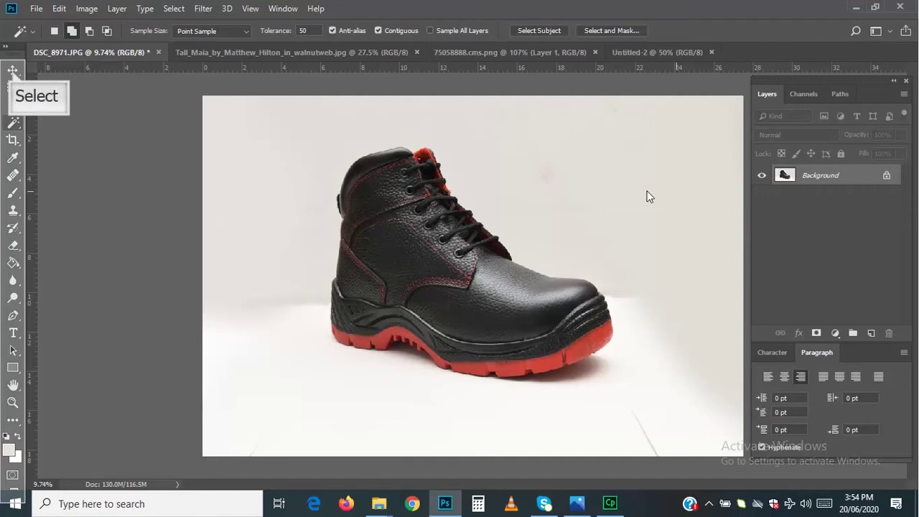
Try to move the locked Background layer of the boot photo with the Move tool, without converting it to a normal layer.
{"action": "left_click", "coordinate": [13, 70]}
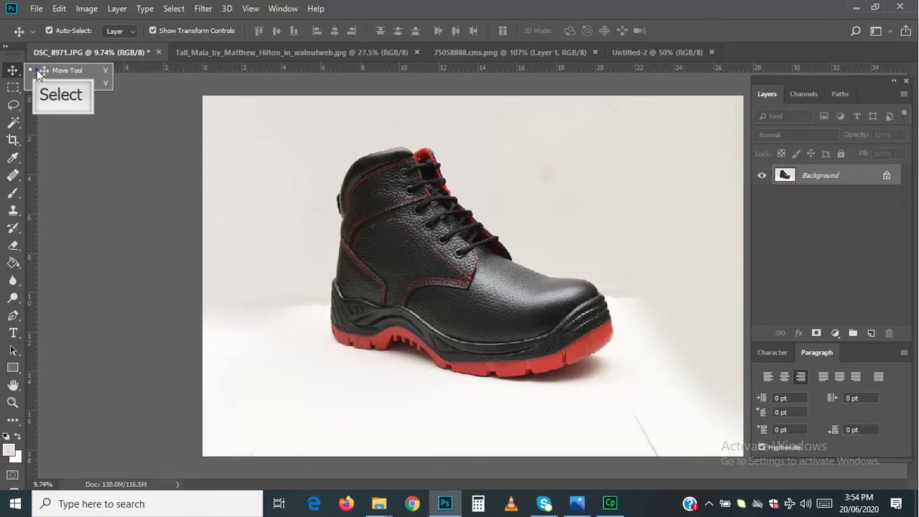
{"action": "left_click", "coordinate": [44, 71]}
{"action": "left_click_drag", "start_coordinate": [293, 205], "coordinate": [323, 190]}
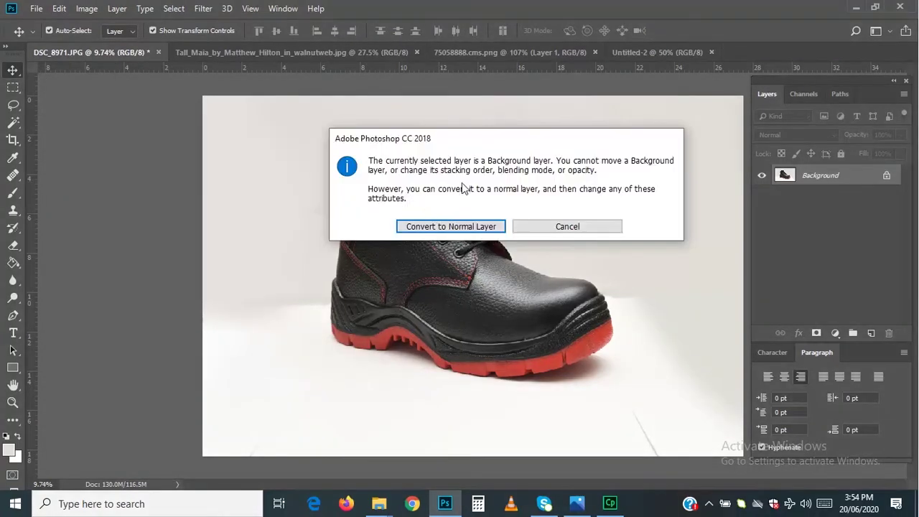
{"action": "left_click_drag", "start_coordinate": [479, 146], "coordinate": [499, 125]}
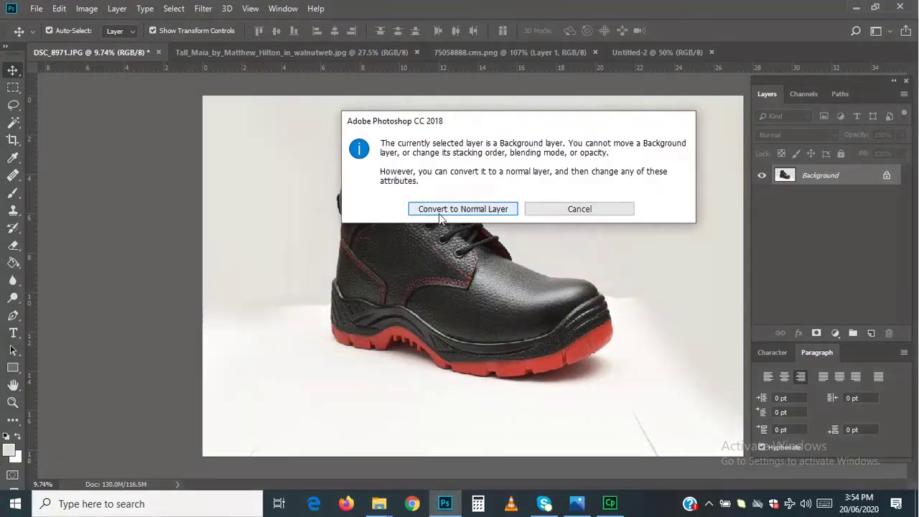
{"action": "left_click", "coordinate": [583, 209]}
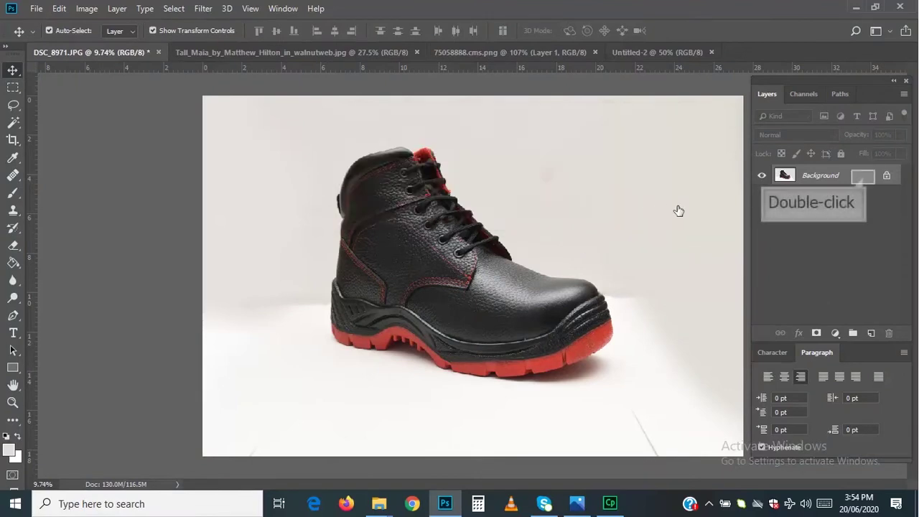
Convert the Background layer to a normal layer named Layer 0, try moving it, and undo these changes.
{"action": "double_click", "coordinate": [863, 177]}
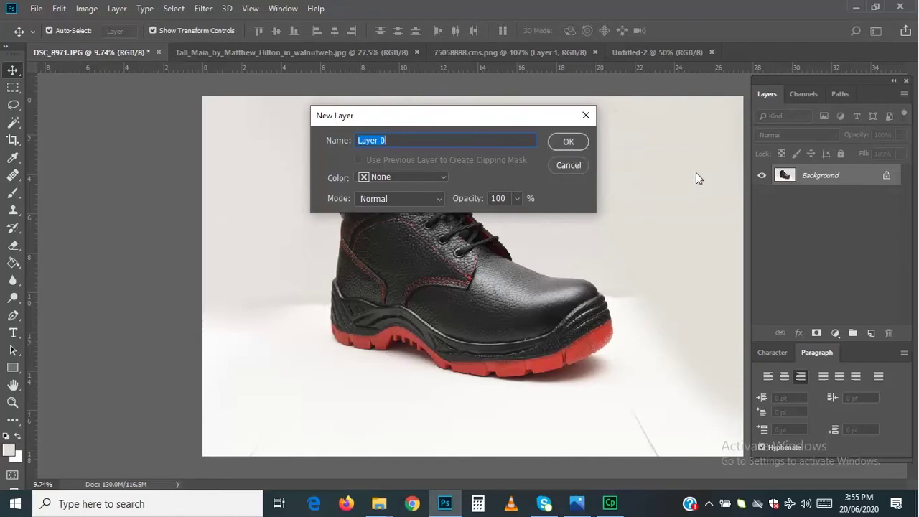
{"action": "left_click", "coordinate": [578, 146]}
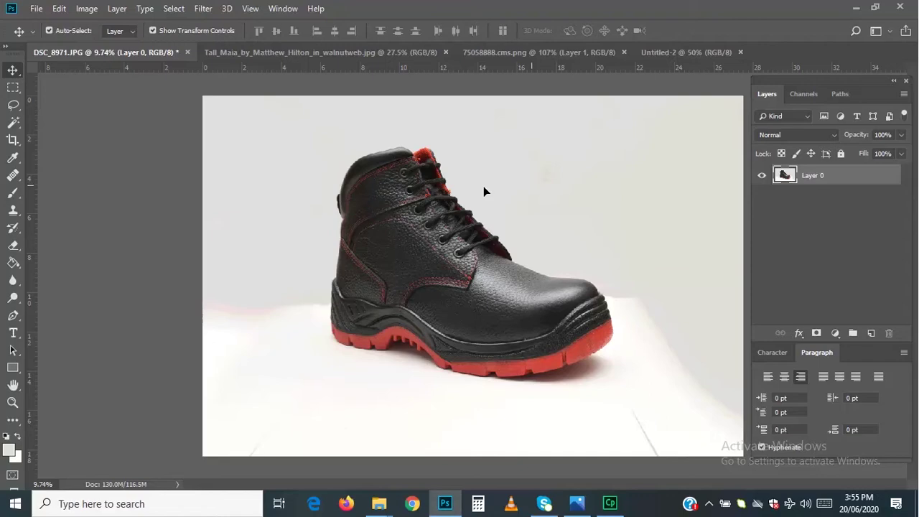
{"action": "left_click_drag", "start_coordinate": [483, 186], "coordinate": [525, 187]}
{"action": "key", "text": "ctrl+alt+z"}
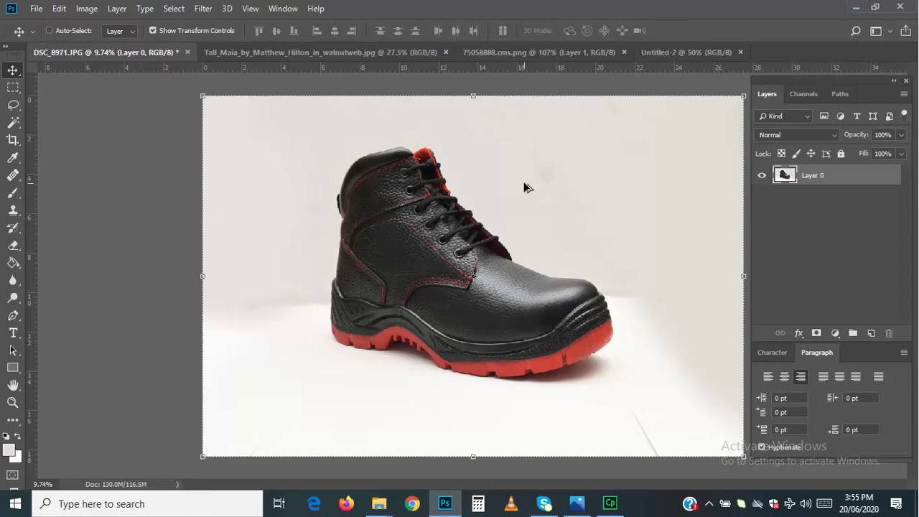
{"action": "key", "text": "ctrl+alt+z"}
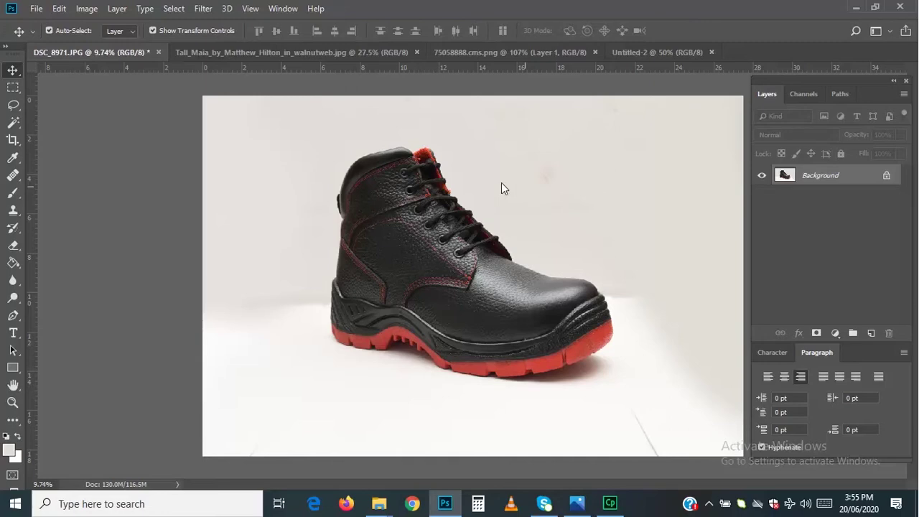
Draw a rectangular marquee selection on the blank backdrop above and left of the boot, and clear it.
{"action": "left_click", "coordinate": [15, 92]}
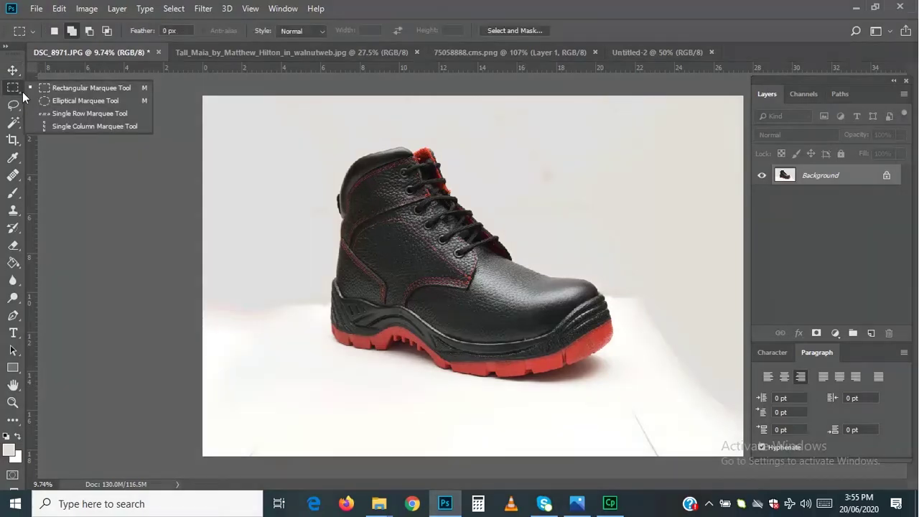
{"action": "left_click", "coordinate": [88, 89]}
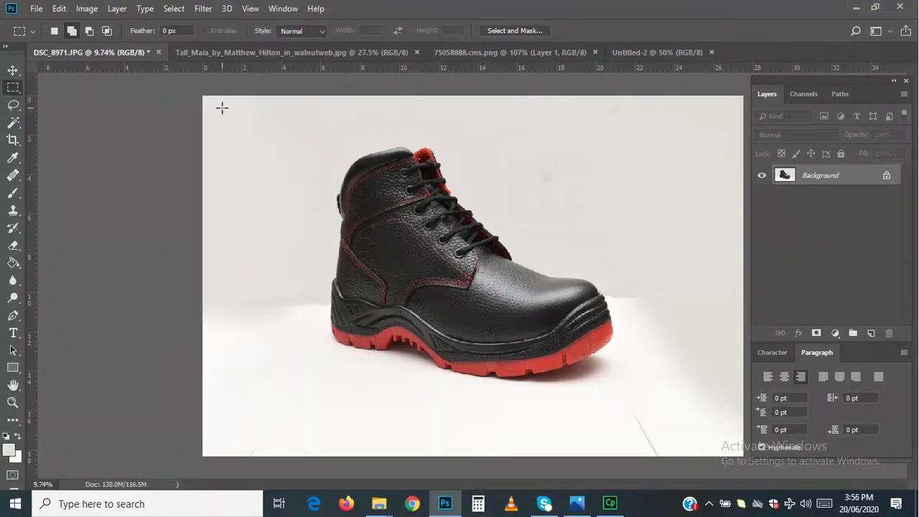
{"action": "left_click_drag", "start_coordinate": [222, 107], "coordinate": [294, 157]}
{"action": "key", "text": "ctrl+d"}
Switch to the Tall_Maia walnut table document and clear its existing selection.
{"action": "left_click", "coordinate": [282, 56]}
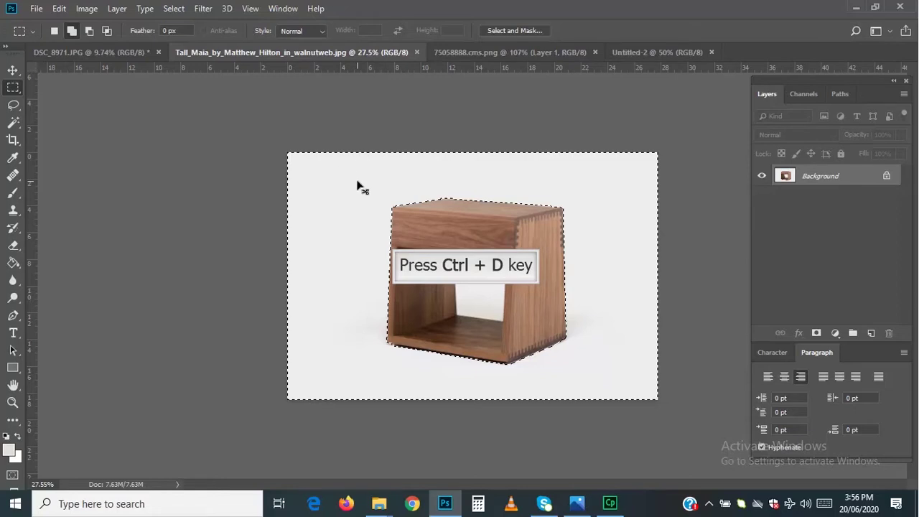
{"action": "key", "text": "ctrl+d"}
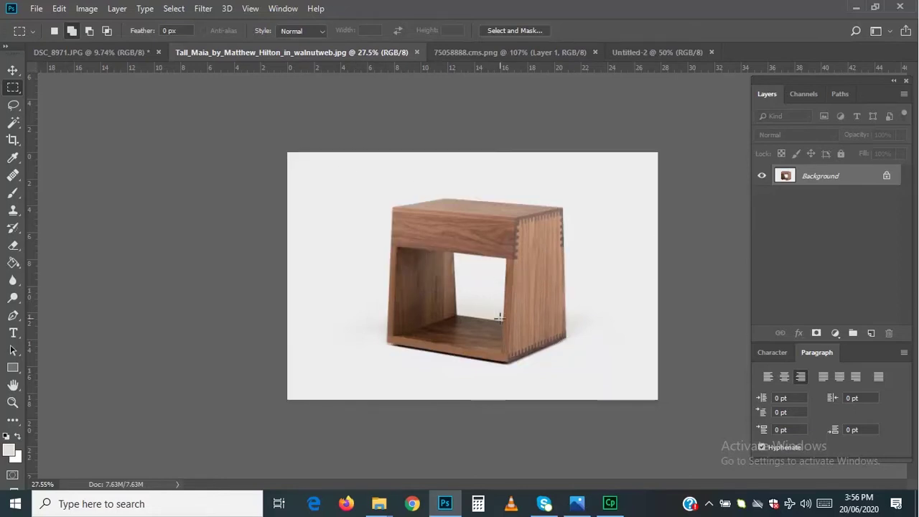
Select a small rectangle of the table's drawer front with the Rectangular Marquee and copy it to a new layer.
{"action": "scroll", "coordinate": [524, 305], "scroll_direction": "up", "scroll_amount": 6}
{"action": "scroll", "coordinate": [462, 227], "scroll_direction": "up", "scroll_amount": 4}
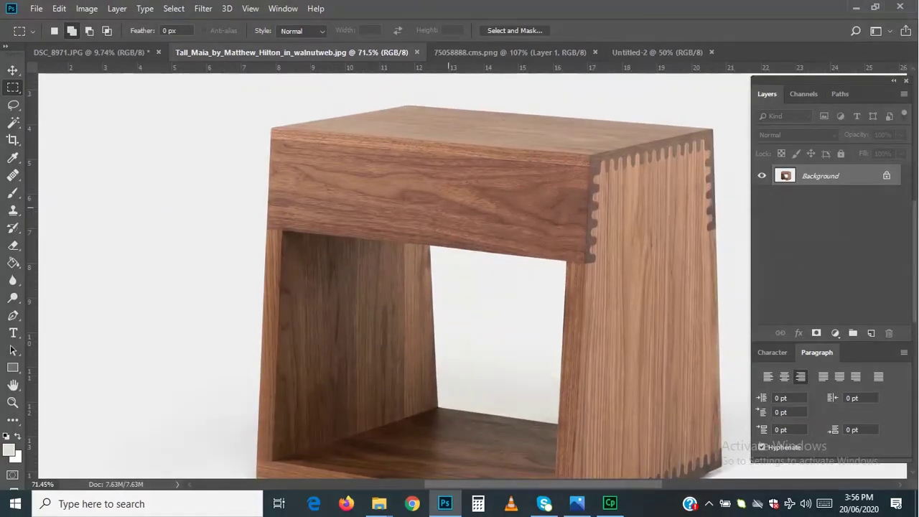
{"action": "scroll", "coordinate": [448, 200], "scroll_direction": "down", "scroll_amount": 3}
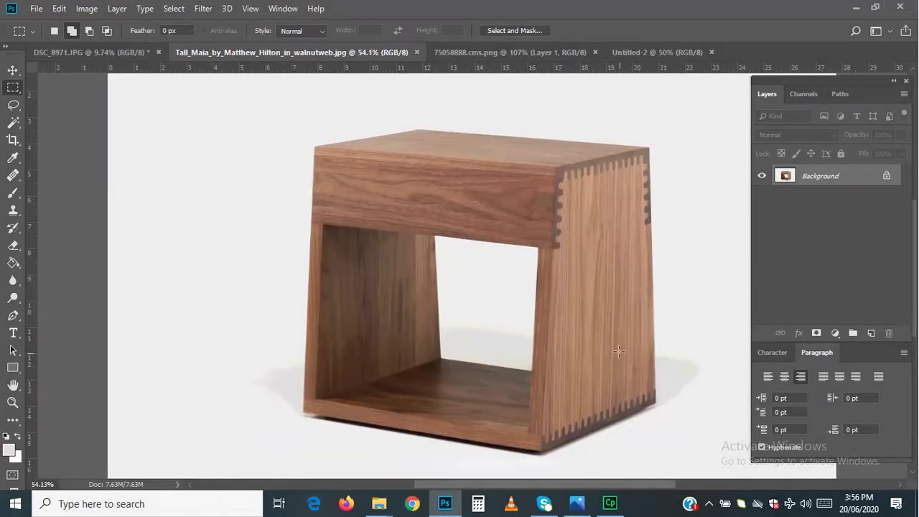
{"action": "scroll", "coordinate": [582, 289], "scroll_direction": "up", "scroll_amount": 1}
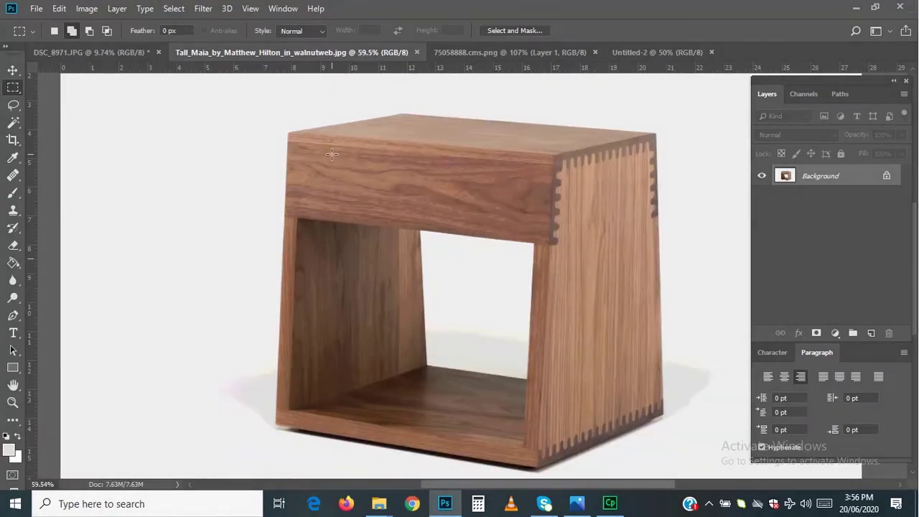
{"action": "left_click_drag", "start_coordinate": [331, 155], "coordinate": [403, 210]}
{"action": "key", "text": "ctrl+j"}
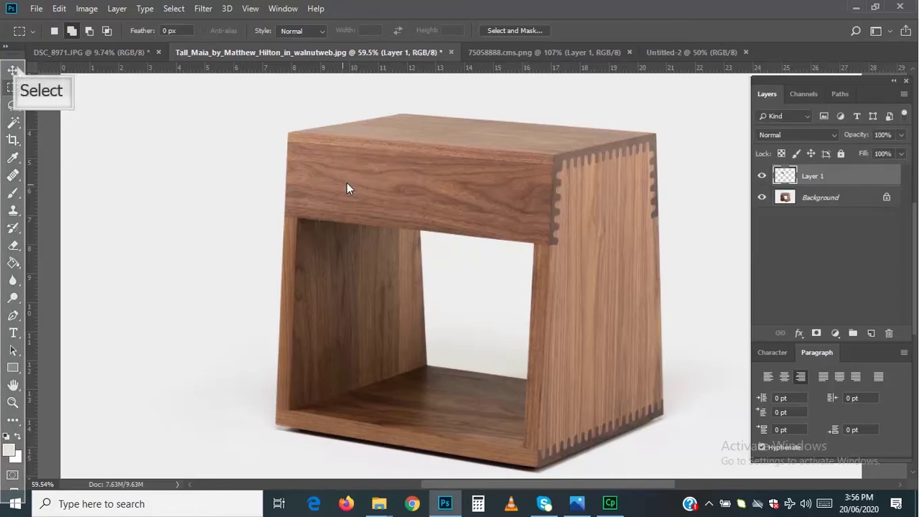
Move the copied wood rectangle off the drawer onto the blank backdrop left of the table.
{"action": "left_click", "coordinate": [13, 71]}
{"action": "left_click_drag", "start_coordinate": [343, 165], "coordinate": [136, 165]}
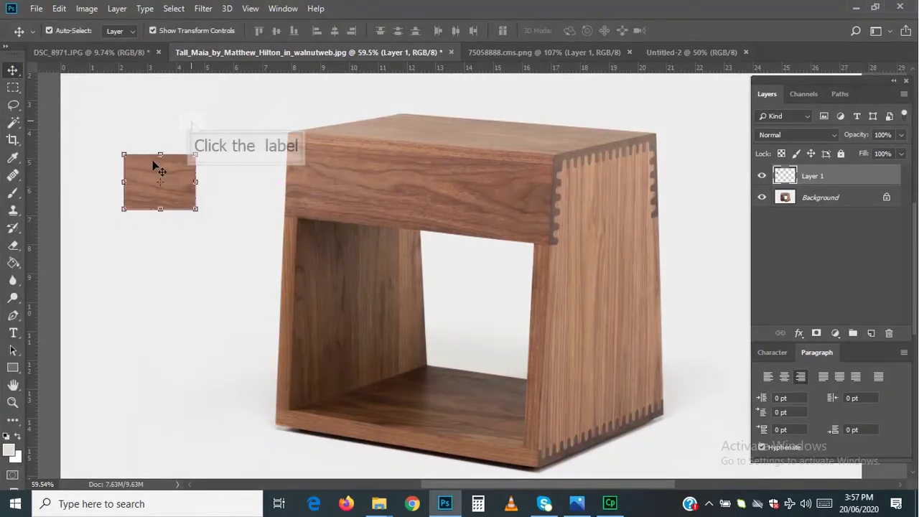
{"action": "left_click", "coordinate": [189, 127]}
{"action": "left_click_drag", "start_coordinate": [172, 194], "coordinate": [225, 194]}
Undo the wood rectangle's moves and its layer copy, and clear the remaining selection on the drawer.
{"action": "key", "text": "ctrl"}
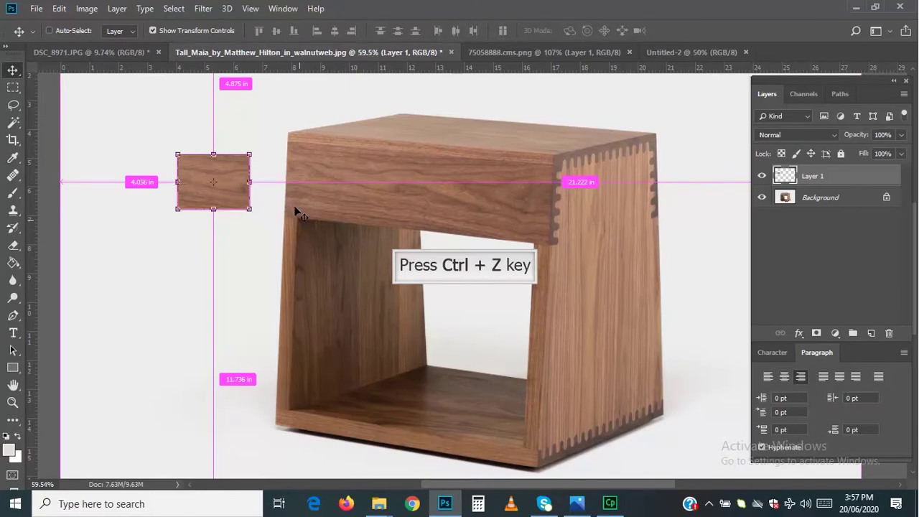
{"action": "key", "text": "ctrl+z"}
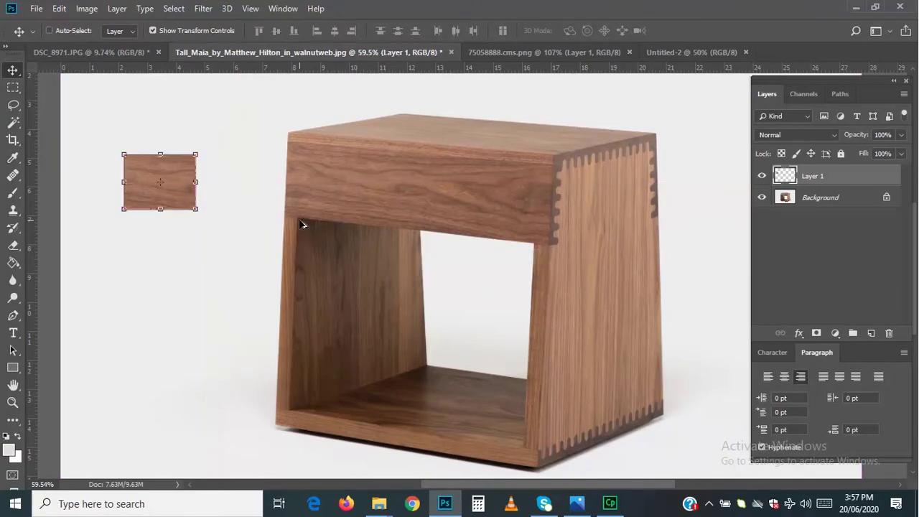
{"action": "key", "text": "ctrl+alt+z"}
{"action": "key", "text": "ctrl+alt+z"}
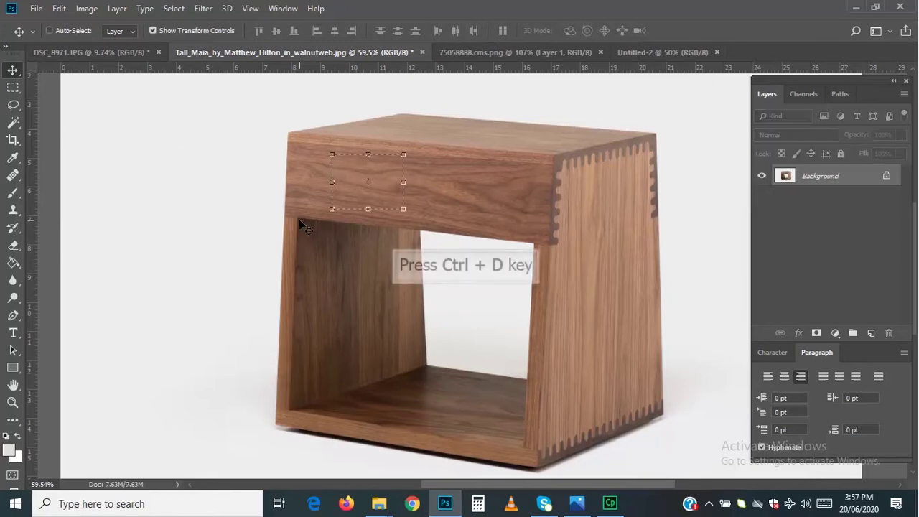
{"action": "key", "text": "ctrl+d"}
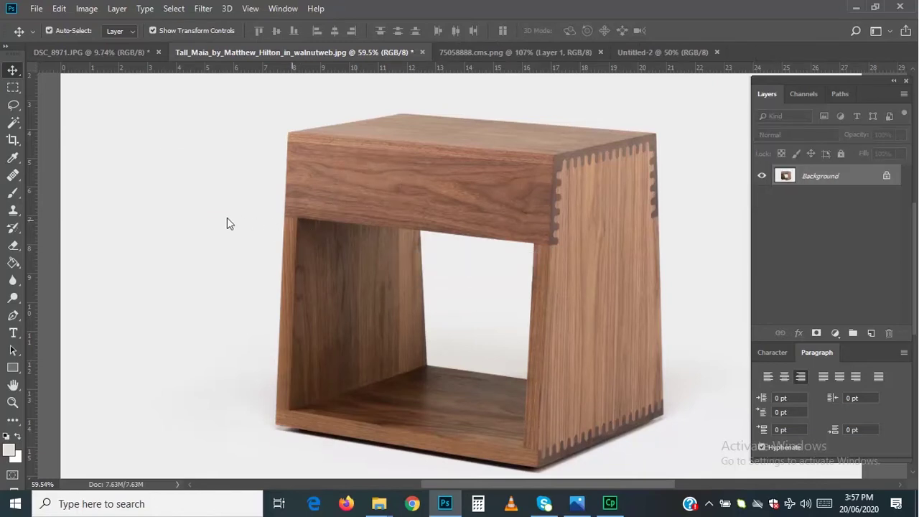
In DSC_8971.JPG, select an oval area on the boot's side with the Elliptical Marquee and copy it to a new layer.
{"action": "left_click", "coordinate": [79, 57]}
{"action": "left_click", "coordinate": [15, 89]}
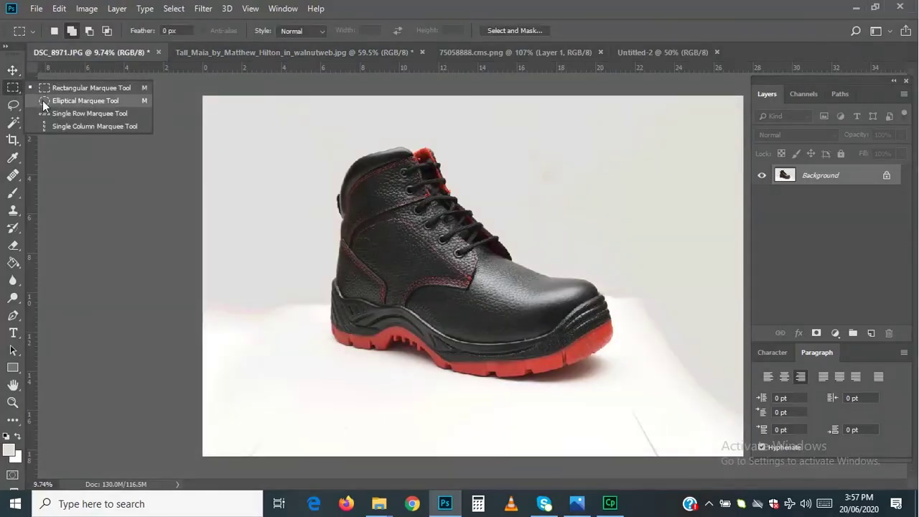
{"action": "left_click", "coordinate": [49, 101]}
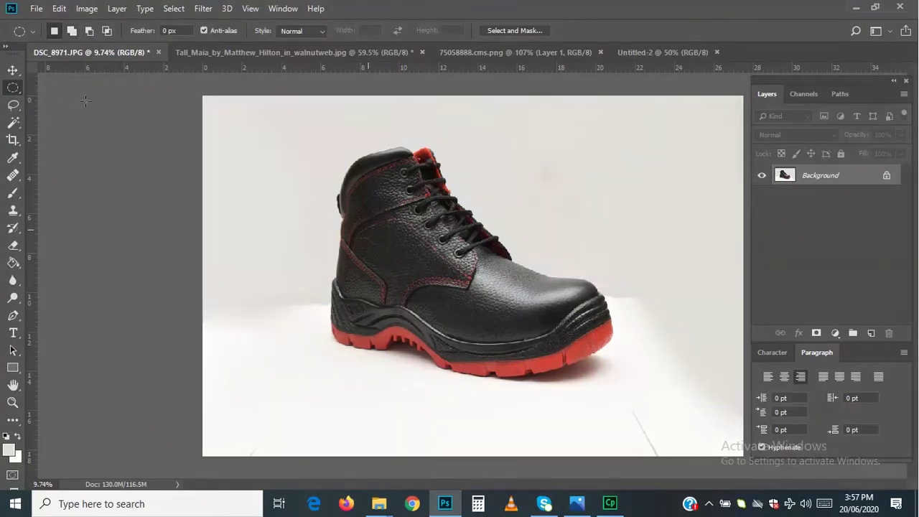
{"action": "left_click_drag", "start_coordinate": [368, 231], "coordinate": [439, 313]}
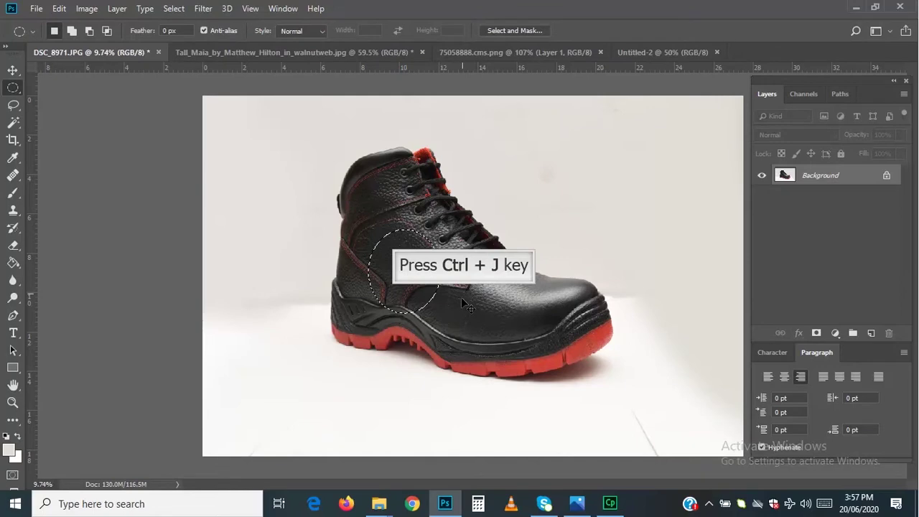
{"action": "key", "text": "ctrl+j"}
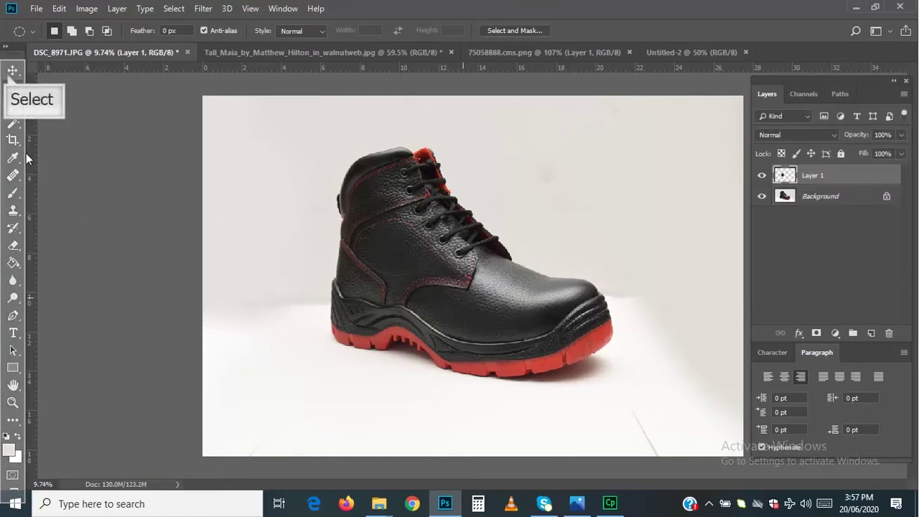
Move the copied leather oval to the blank backdrop above and left of the boot, scale it to about 106%, and deselect the layer.
{"action": "left_click", "coordinate": [13, 70]}
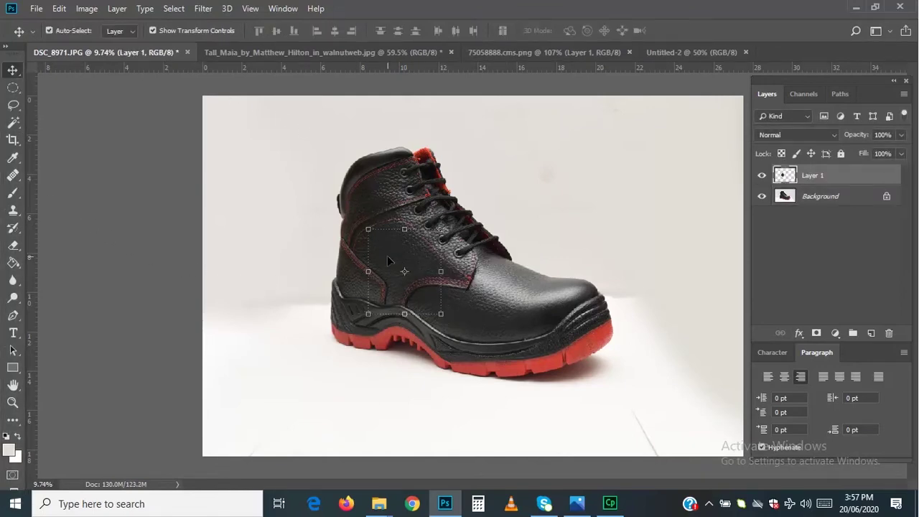
{"action": "left_click_drag", "start_coordinate": [387, 257], "coordinate": [250, 142]}
{"action": "scroll", "coordinate": [265, 155], "scroll_direction": "up", "scroll_amount": 1}
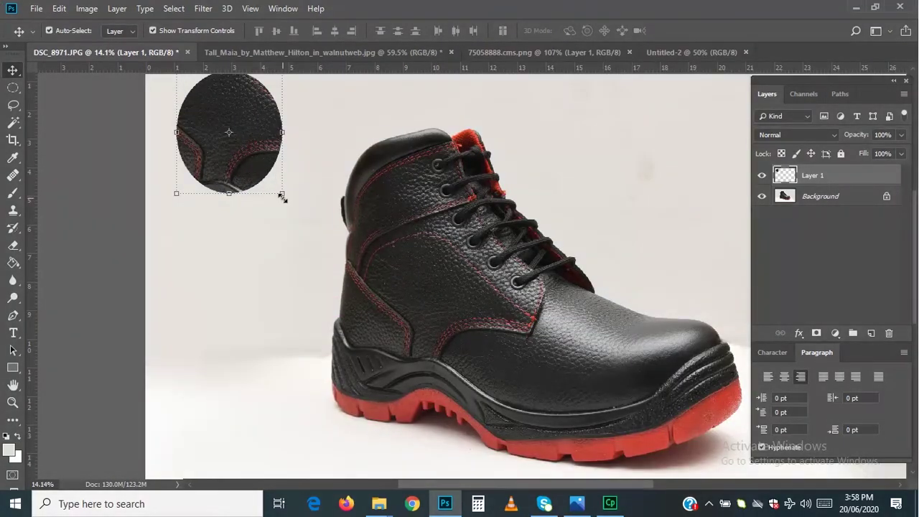
{"action": "mouse_move", "coordinate": [282, 193]}
{"action": "left_mouse_down"}
{"action": "mouse_move", "coordinate": [340, 239]}
{"action": "mouse_move", "coordinate": [323, 209]}
{"action": "mouse_move", "coordinate": [264, 198]}
{"action": "mouse_move", "coordinate": [267, 207]}
{"action": "mouse_move", "coordinate": [256, 185]}
{"action": "mouse_move", "coordinate": [288, 205]}
{"action": "mouse_move", "coordinate": [277, 181]}
{"action": "mouse_move", "coordinate": [420, 337]}
{"action": "mouse_move", "coordinate": [335, 213]}
{"action": "mouse_move", "coordinate": [281, 175]}
{"action": "mouse_move", "coordinate": [324, 222]}
{"action": "mouse_move", "coordinate": [288, 200]}
{"action": "left_mouse_up"}
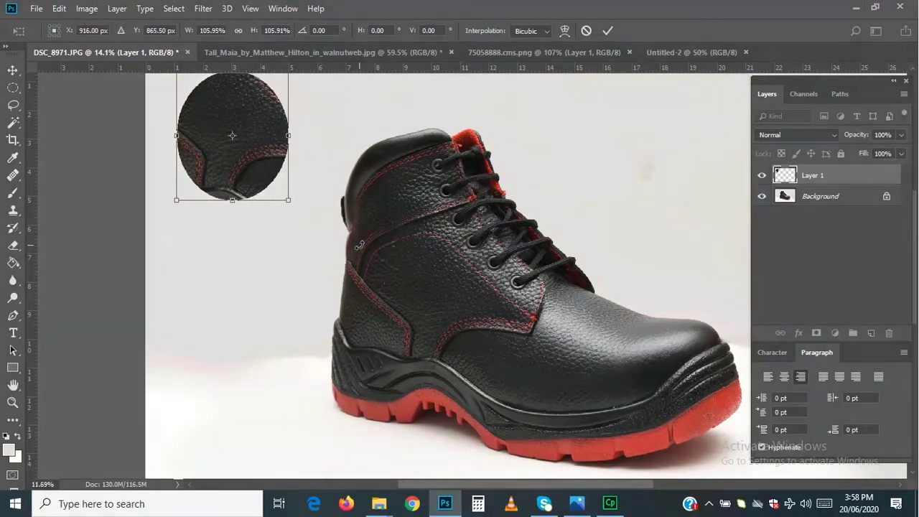
{"action": "scroll", "coordinate": [358, 245], "scroll_direction": "down", "scroll_amount": 2}
{"action": "key", "text": "Return"}
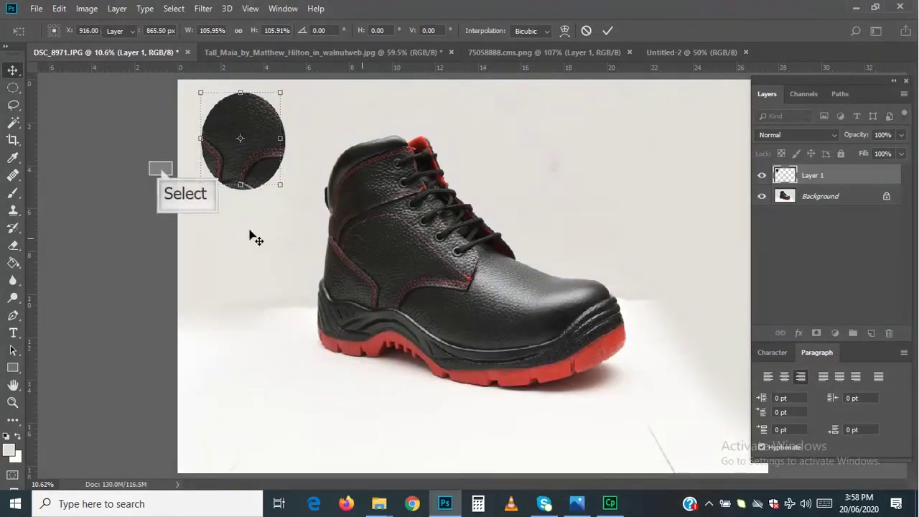
{"action": "left_click", "coordinate": [161, 174]}
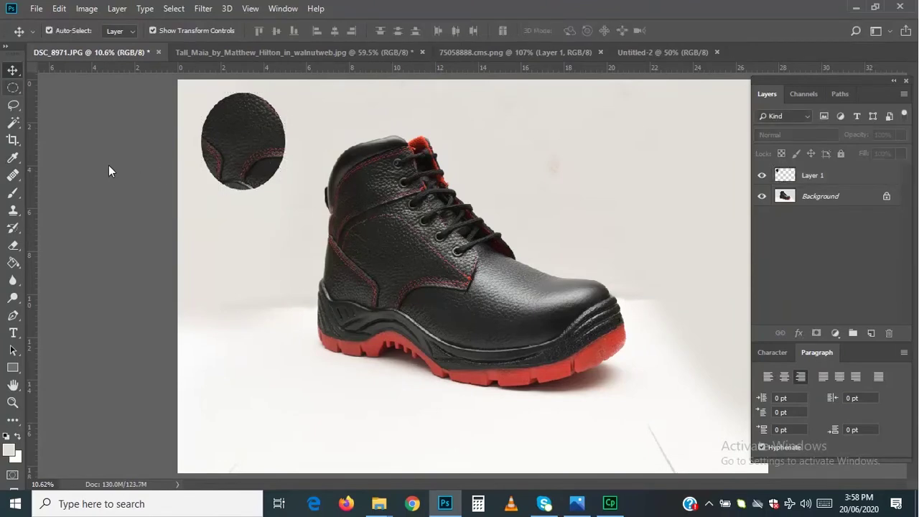
{"action": "left_click", "coordinate": [17, 91]}
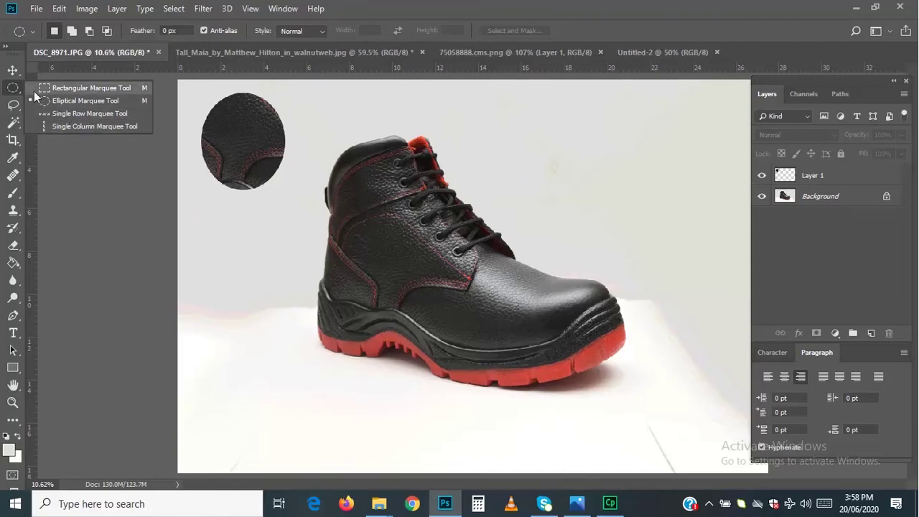
{"action": "left_click", "coordinate": [14, 91]}
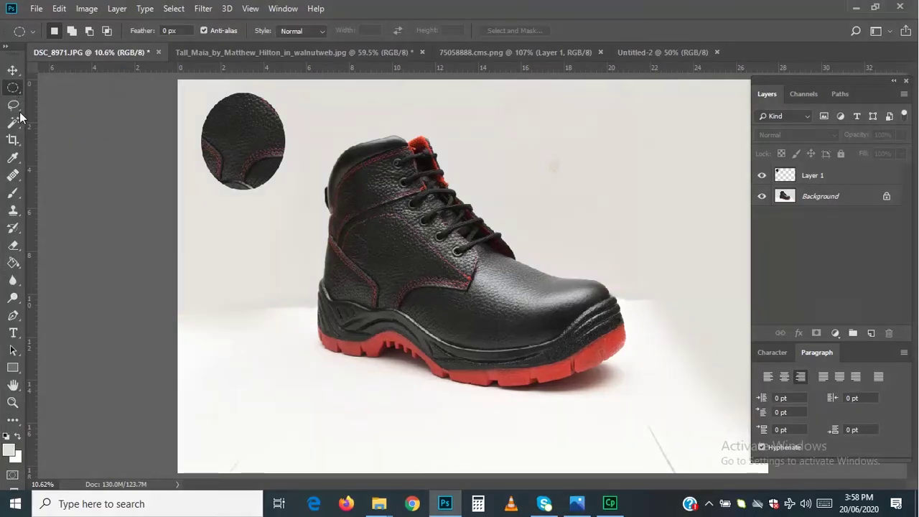
{"action": "left_click", "coordinate": [19, 113]}
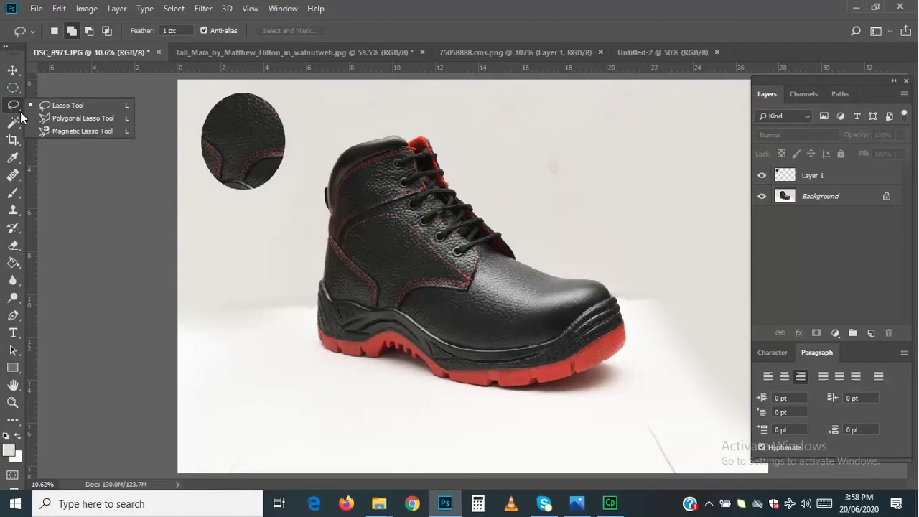
{"action": "left_click", "coordinate": [65, 129]}
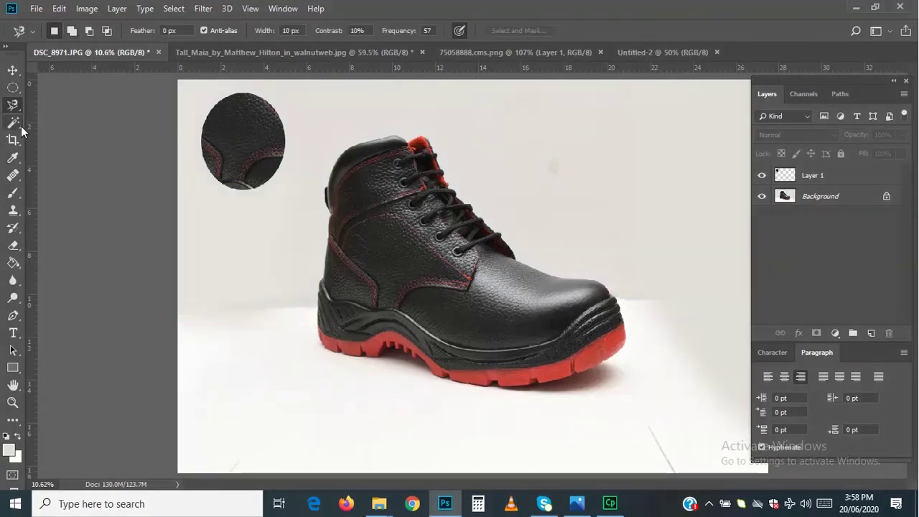
{"action": "left_click", "coordinate": [20, 124]}
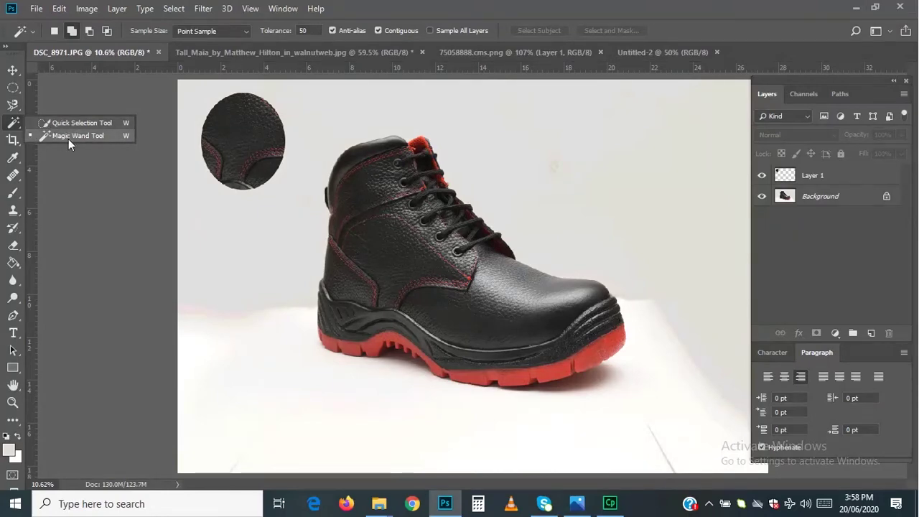
{"action": "left_click", "coordinate": [12, 105]}
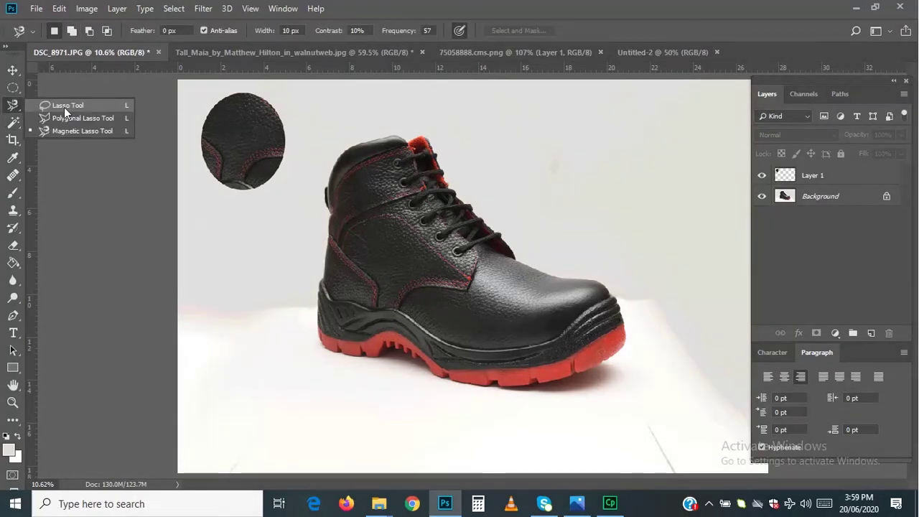
Draw a freehand selection around the boot with the Lasso tool, following its sole, toe and laces.
{"action": "left_click", "coordinate": [64, 107]}
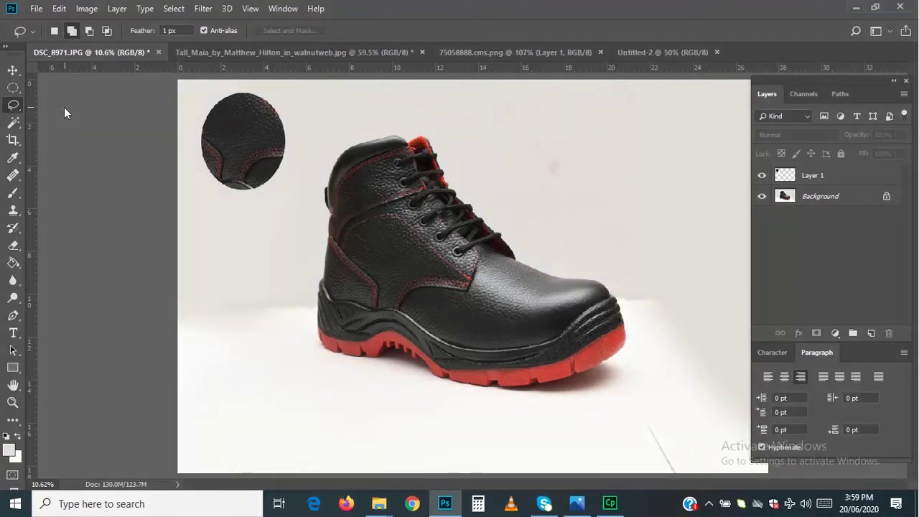
{"action": "right_click", "coordinate": [20, 112]}
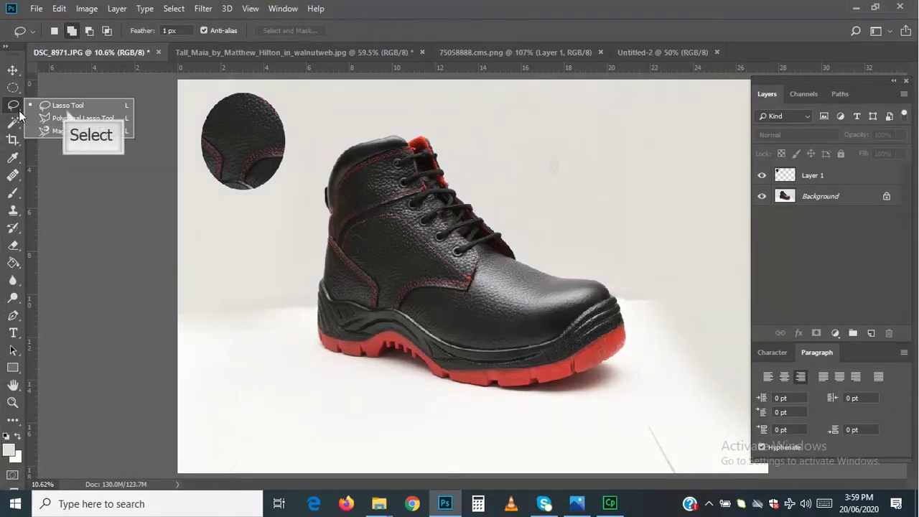
{"action": "left_click", "coordinate": [66, 110]}
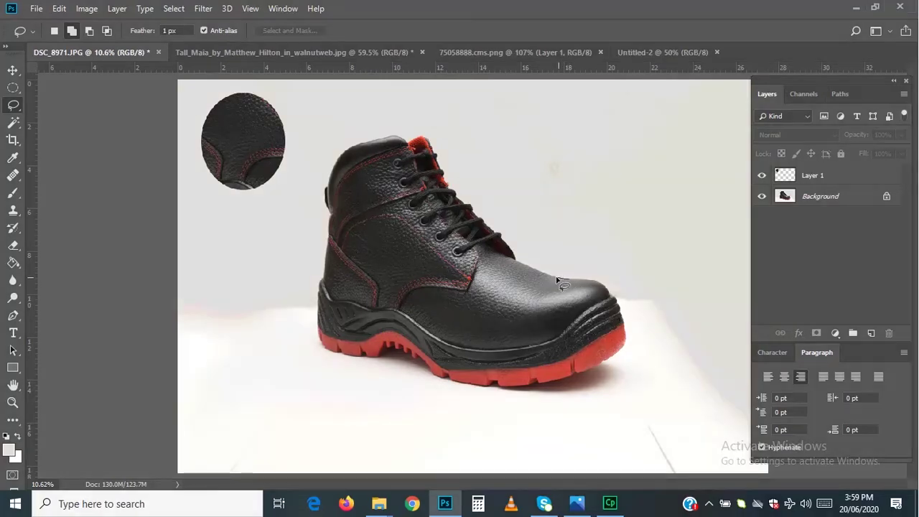
{"action": "mouse_move", "coordinate": [548, 274]}
{"action": "left_mouse_down"}
{"action": "mouse_move", "coordinate": [517, 260]}
{"action": "mouse_move", "coordinate": [434, 164]}
{"action": "mouse_move", "coordinate": [399, 165]}
{"action": "mouse_move", "coordinate": [355, 226]}
{"action": "mouse_move", "coordinate": [331, 337]}
{"action": "mouse_move", "coordinate": [338, 352]}
{"action": "mouse_move", "coordinate": [367, 358]}
{"action": "mouse_move", "coordinate": [389, 350]}
{"action": "mouse_move", "coordinate": [448, 380]}
{"action": "mouse_move", "coordinate": [528, 389]}
{"action": "mouse_move", "coordinate": [563, 382]}
{"action": "mouse_move", "coordinate": [623, 353]}
{"action": "mouse_move", "coordinate": [625, 323]}
{"action": "mouse_move", "coordinate": [600, 287]}
{"action": "mouse_move", "coordinate": [560, 272]}
{"action": "left_mouse_up"}
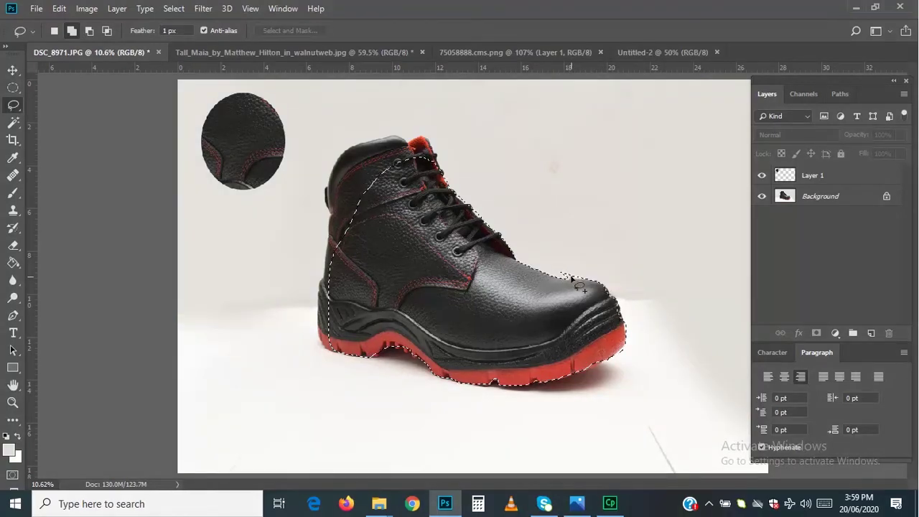
{"action": "key", "text": "ctrl+plus"}
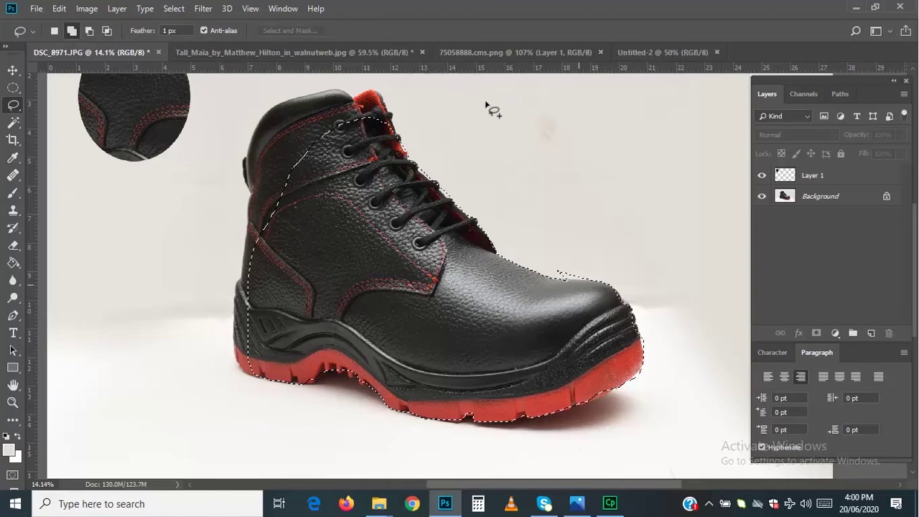
{"action": "scroll", "coordinate": [581, 288], "scroll_direction": "down", "scroll_amount": 1}
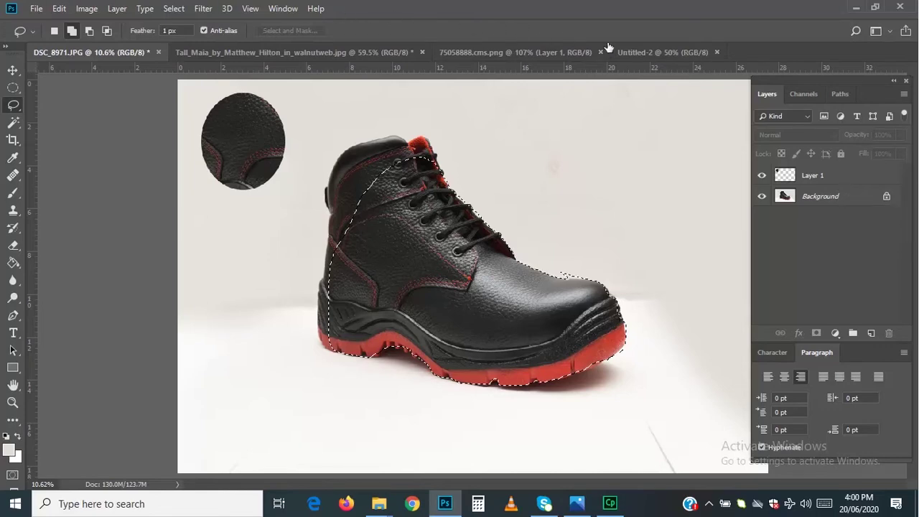
Copy the lassoed boot area from the Background layer to a new layer and move the copy down and left of the original.
{"action": "left_click", "coordinate": [850, 198]}
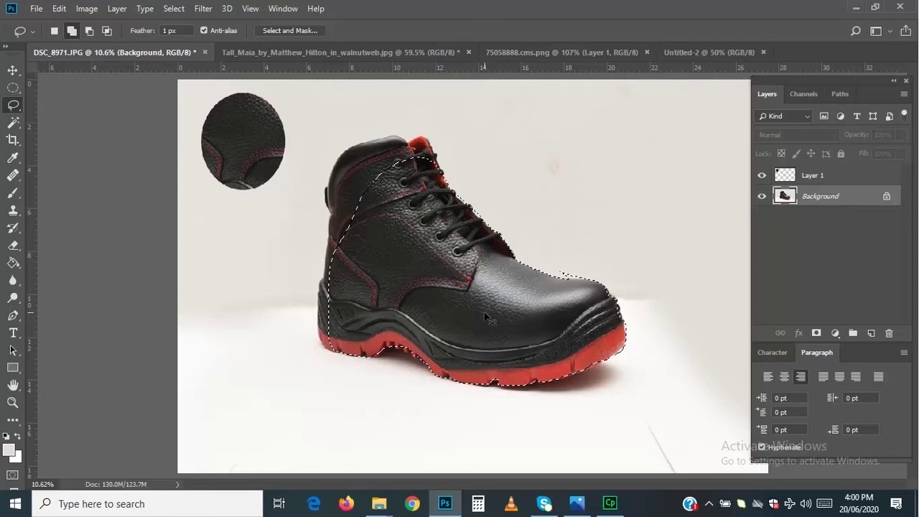
{"action": "key", "text": "ctrl+j"}
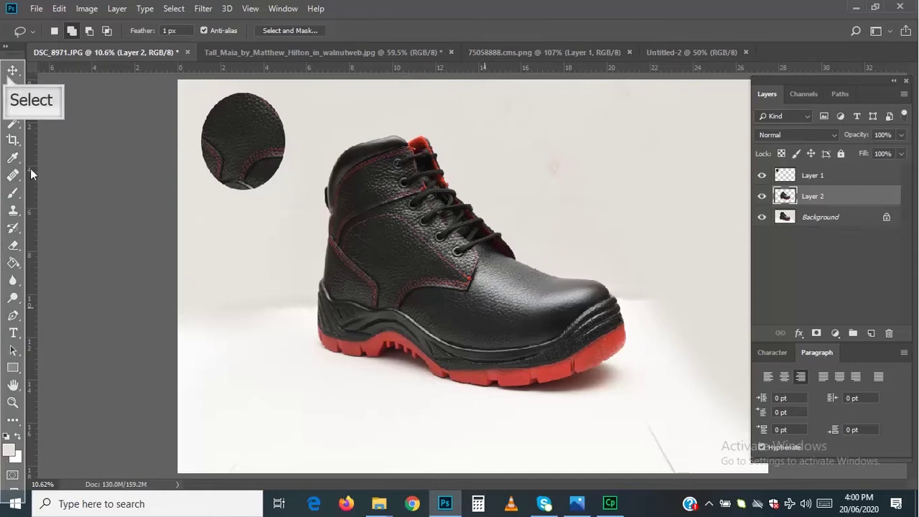
{"action": "left_click", "coordinate": [13, 70]}
{"action": "scroll", "coordinate": [127, 120], "scroll_direction": "down", "scroll_amount": 1}
{"action": "left_click_drag", "start_coordinate": [417, 305], "coordinate": [429, 319]}
Undo the boot copy's move and its layer copy, going back to the lasso selection.
{"action": "key", "text": "ctrl+z"}
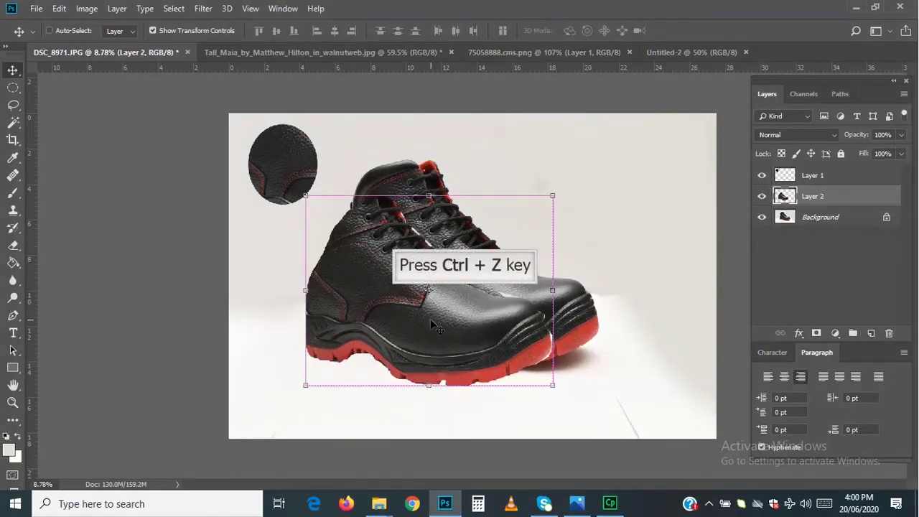
{"action": "key", "text": "ctrl+alt+z"}
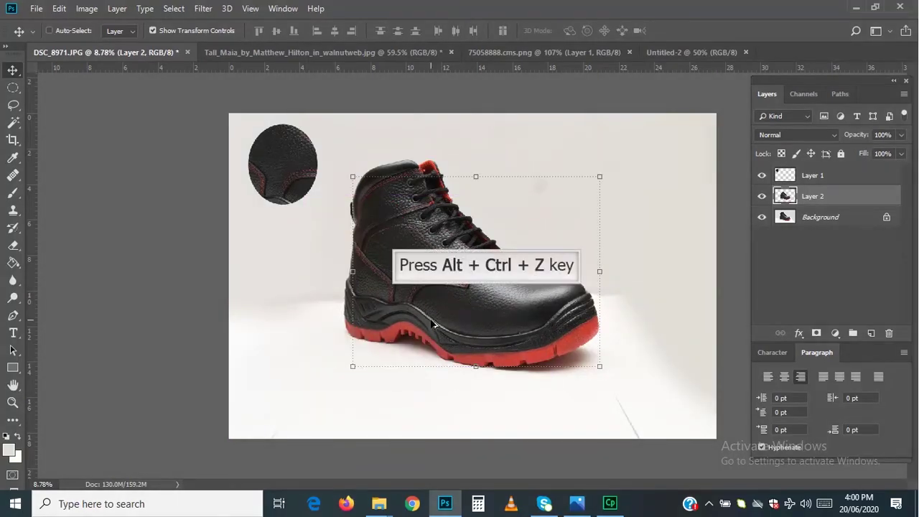
{"action": "key", "text": "ctrl+alt+z"}
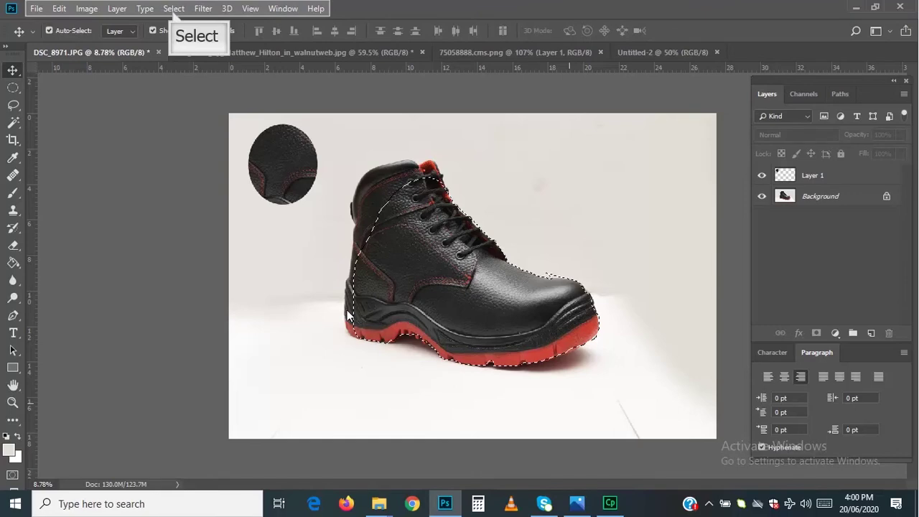
Make the Background layer active and invert the lasso selection to cover the area around the boot.
{"action": "left_click", "coordinate": [173, 10]}
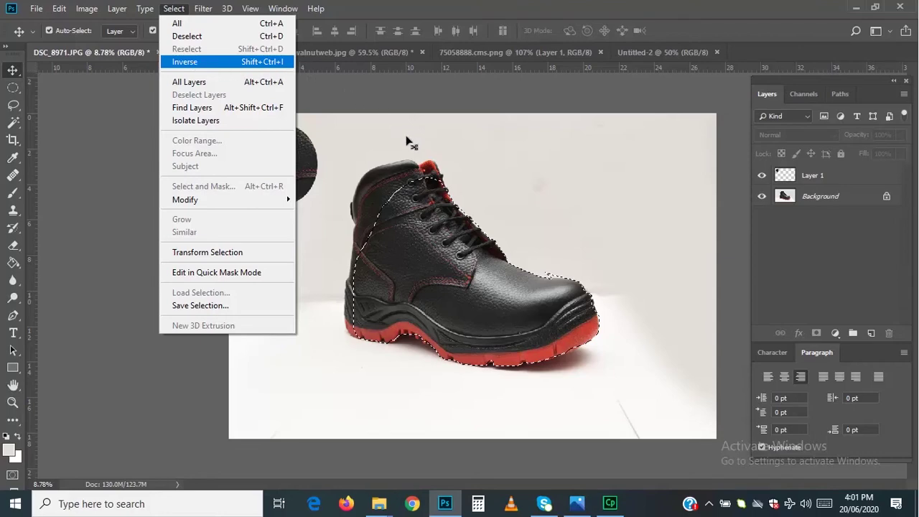
{"action": "scroll", "coordinate": [443, 258], "scroll_direction": "down", "scroll_amount": 1}
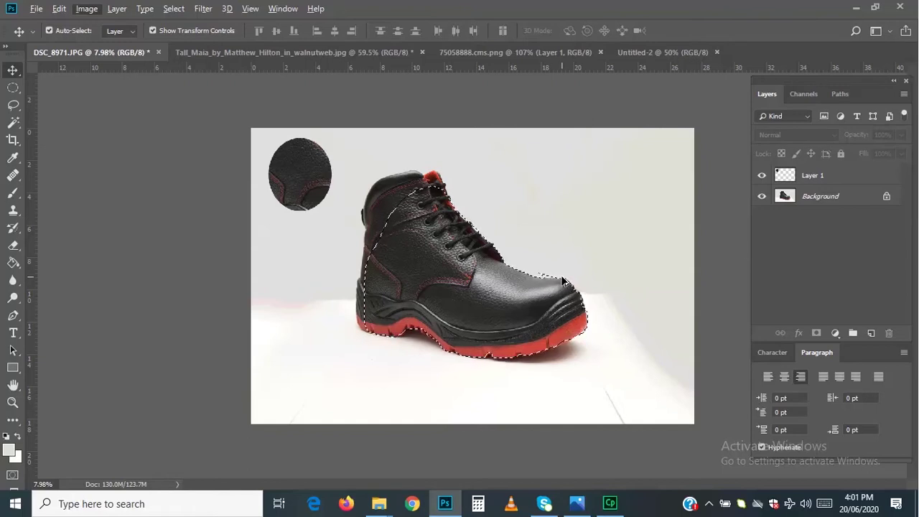
{"action": "key", "text": "alt+i"}
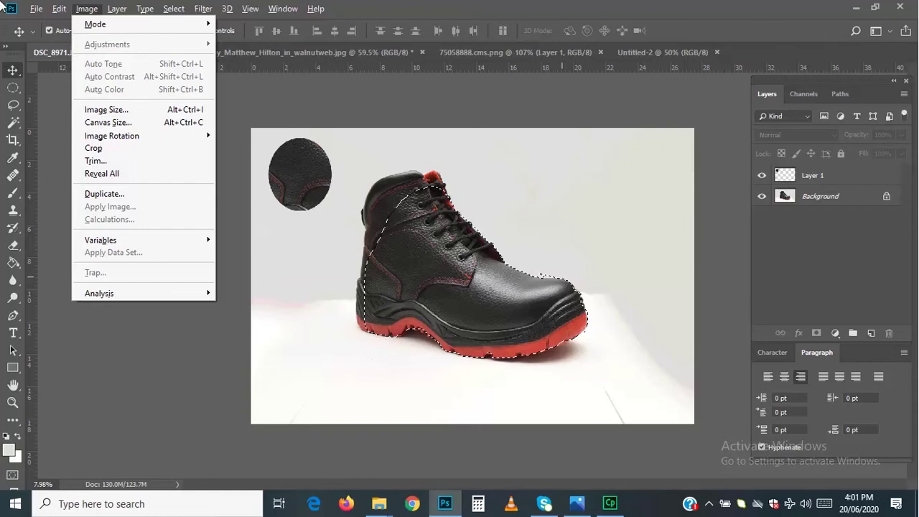
{"action": "key", "text": "Escape"}
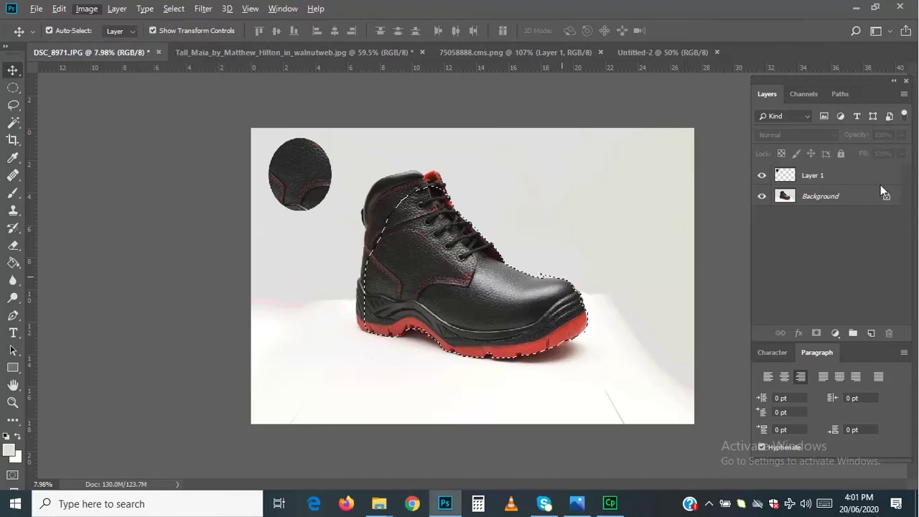
{"action": "left_click", "coordinate": [825, 201]}
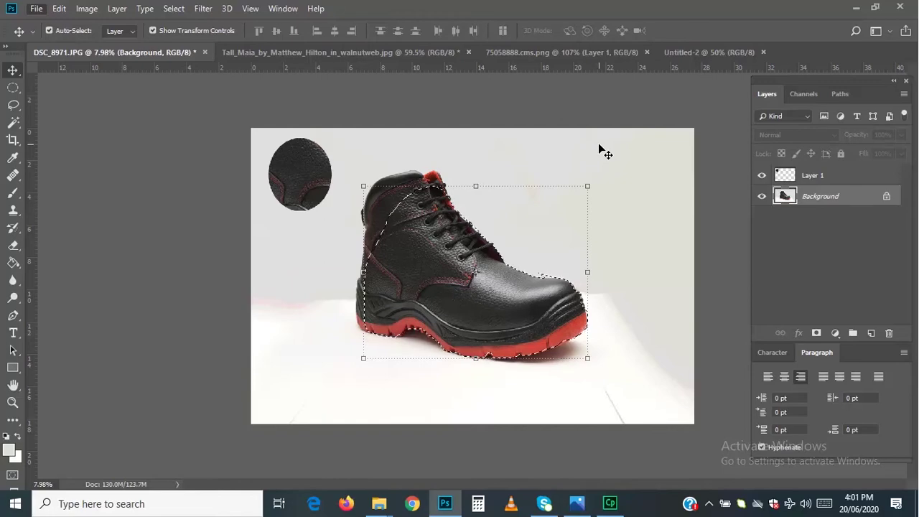
{"action": "key", "text": "ctrl+a"}
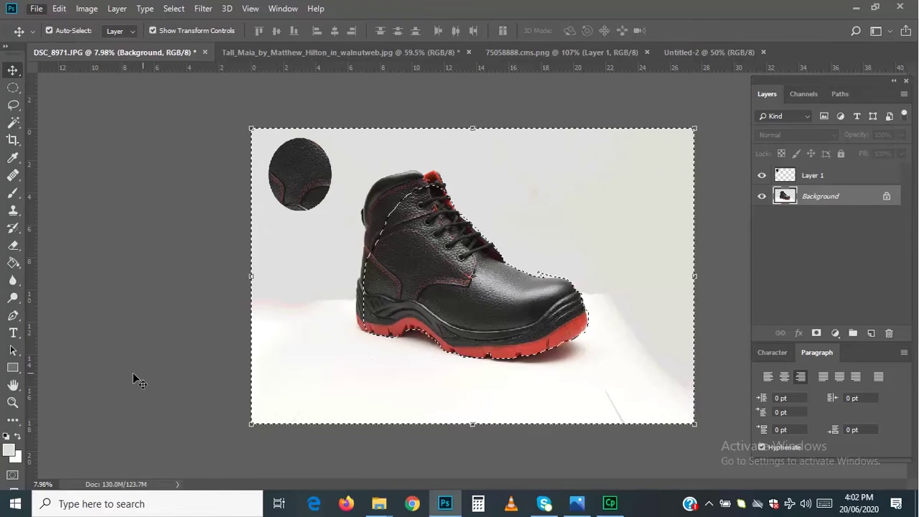
Fill the inverted selection around the boot with white (ffffff) as the foreground color, and deselect it.
{"action": "left_click", "coordinate": [9, 453]}
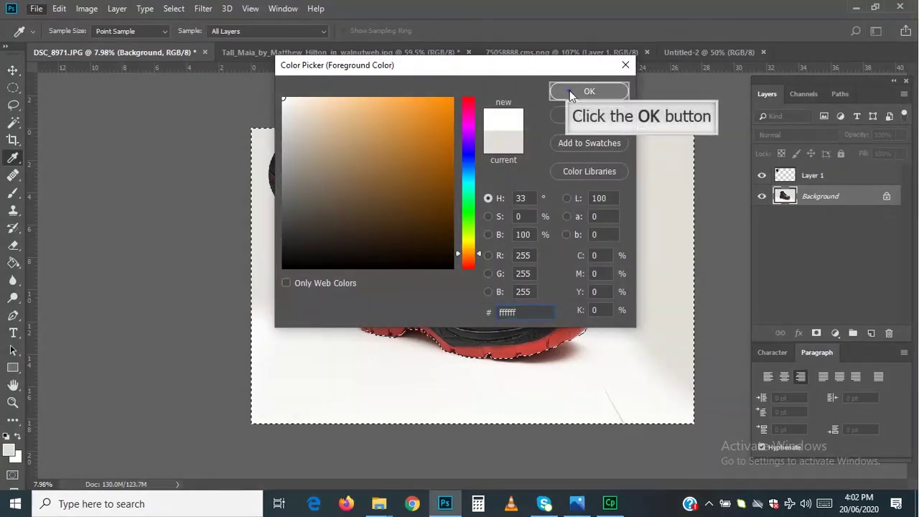
{"action": "left_click", "coordinate": [569, 91]}
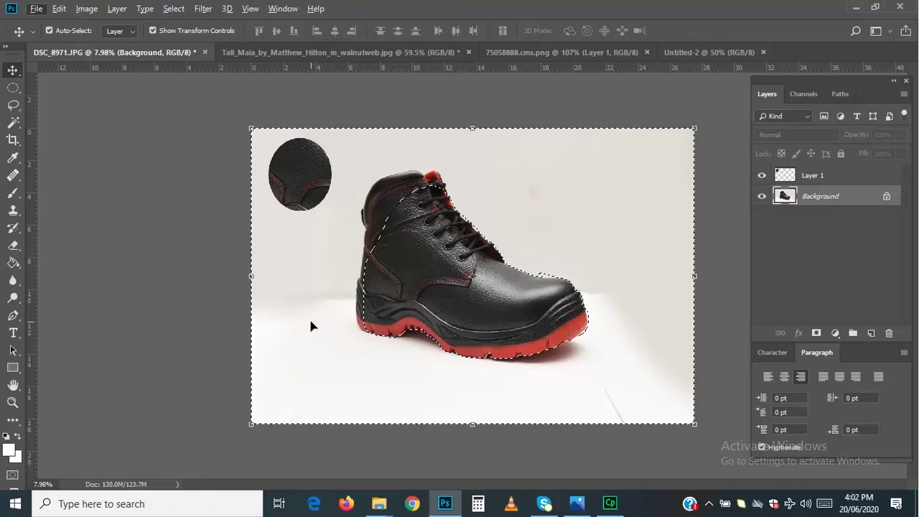
{"action": "key", "text": "alt+Delete"}
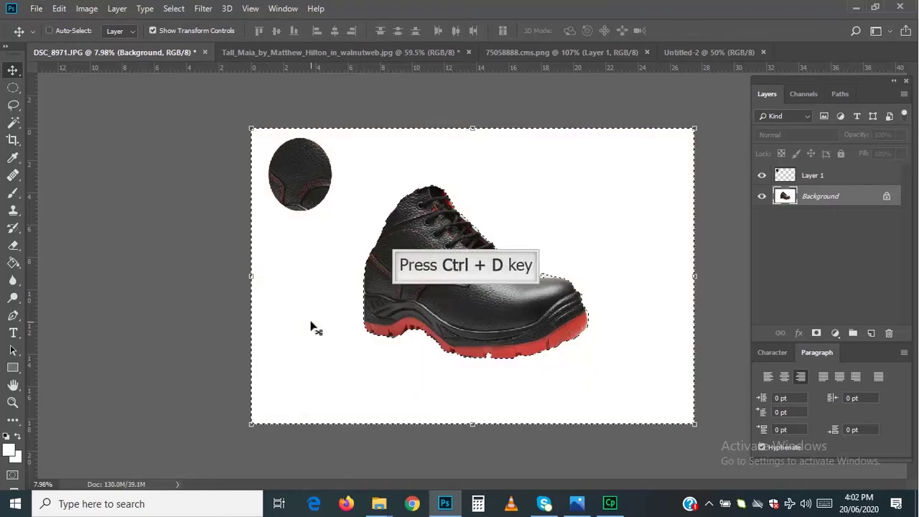
{"action": "key", "text": "ctrl+d"}
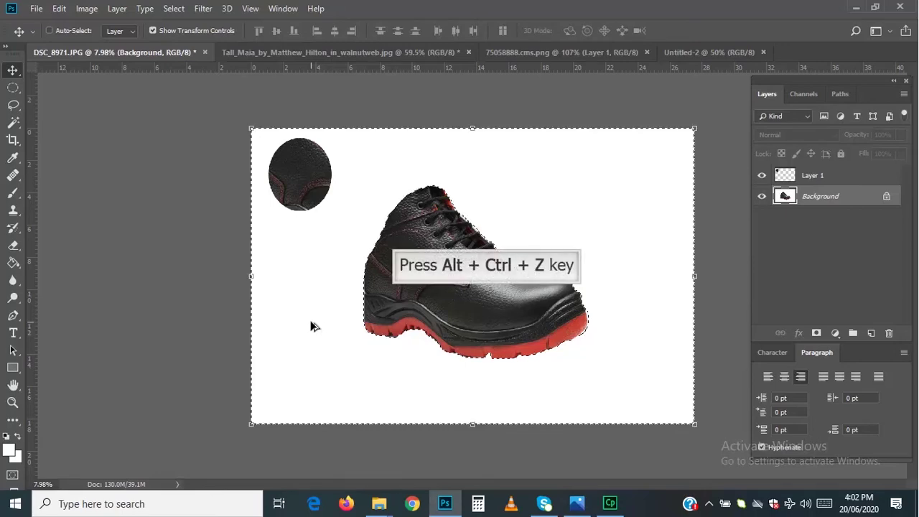
Undo the white fill on the boot photo and clear the remaining selection.
{"action": "key", "text": "ctrl+alt+z"}
{"action": "key", "text": "ctrl+alt+z"}
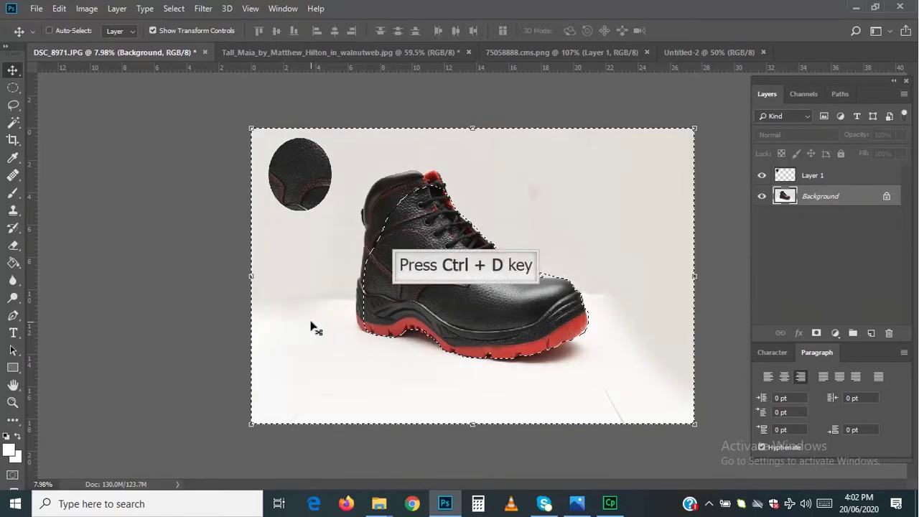
{"action": "key", "text": "ctrl+d"}
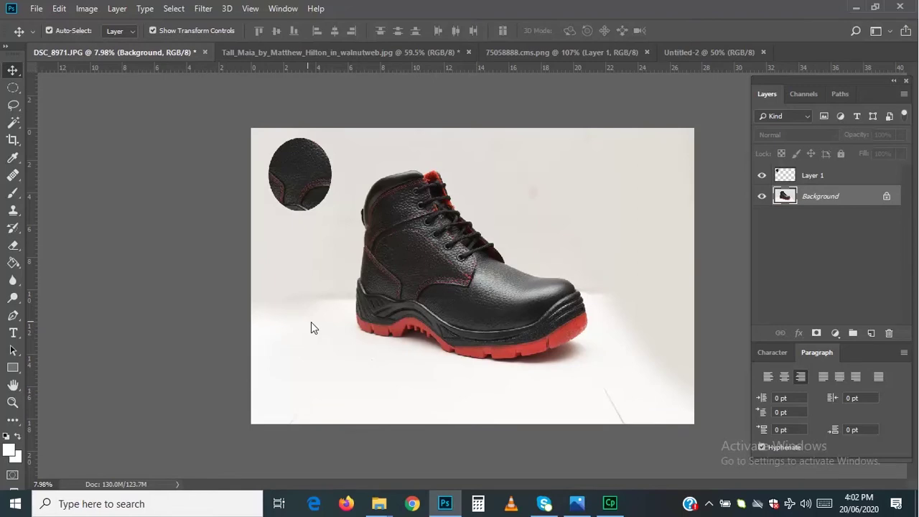
Choose the Polygonal Lasso tool and switch to the open walnut table image.
{"action": "left_click", "coordinate": [20, 110]}
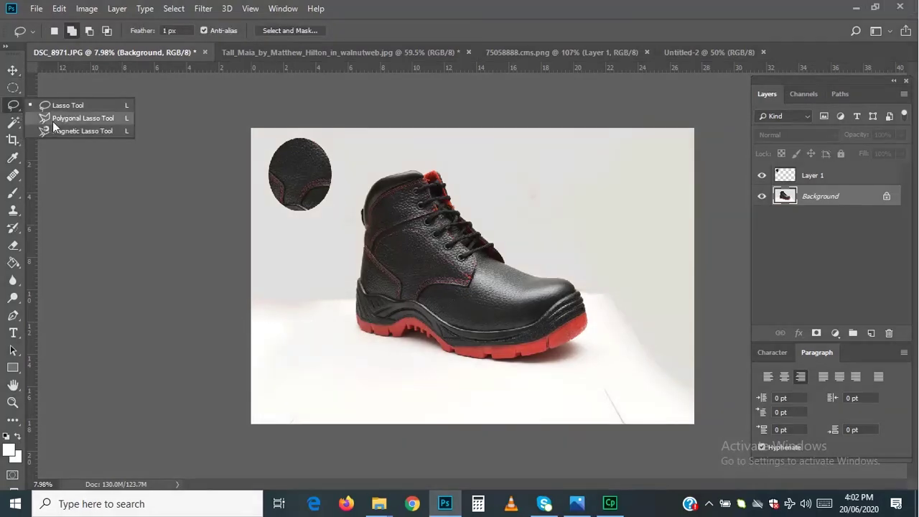
{"action": "left_click", "coordinate": [52, 121]}
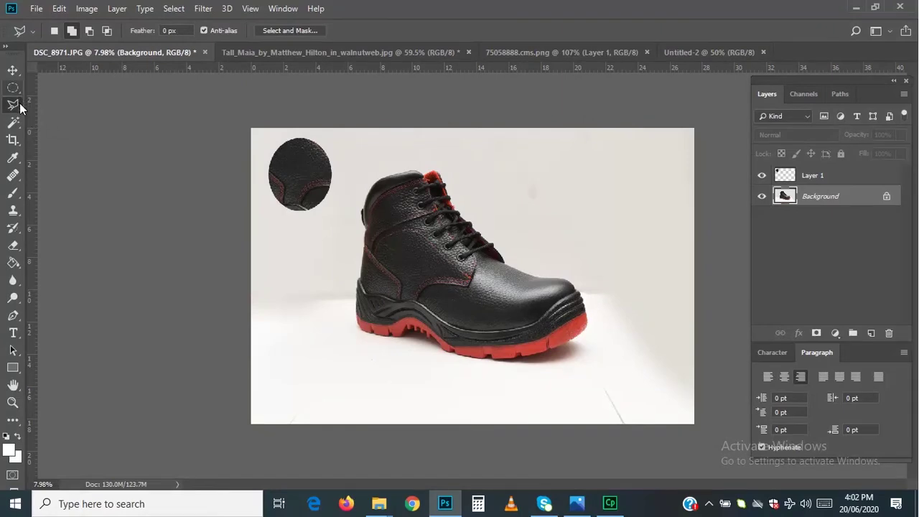
{"action": "right_click", "coordinate": [22, 106]}
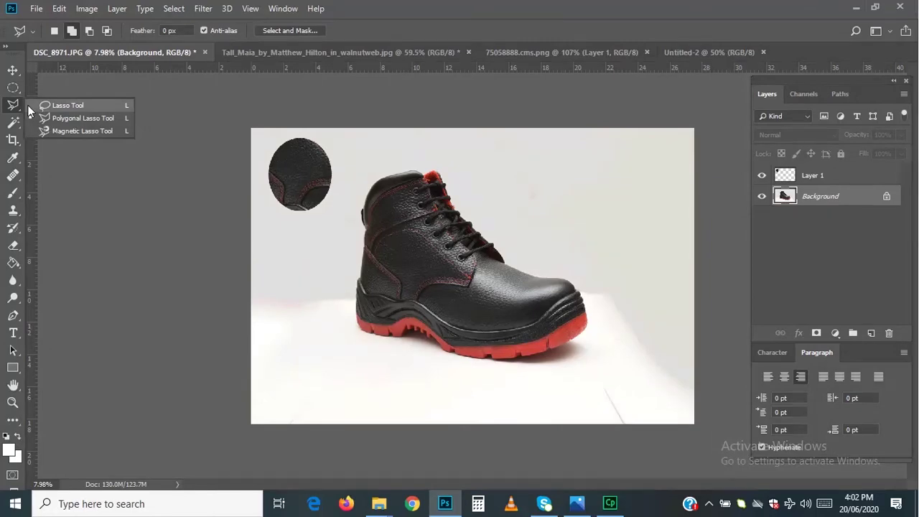
{"action": "left_click", "coordinate": [72, 117]}
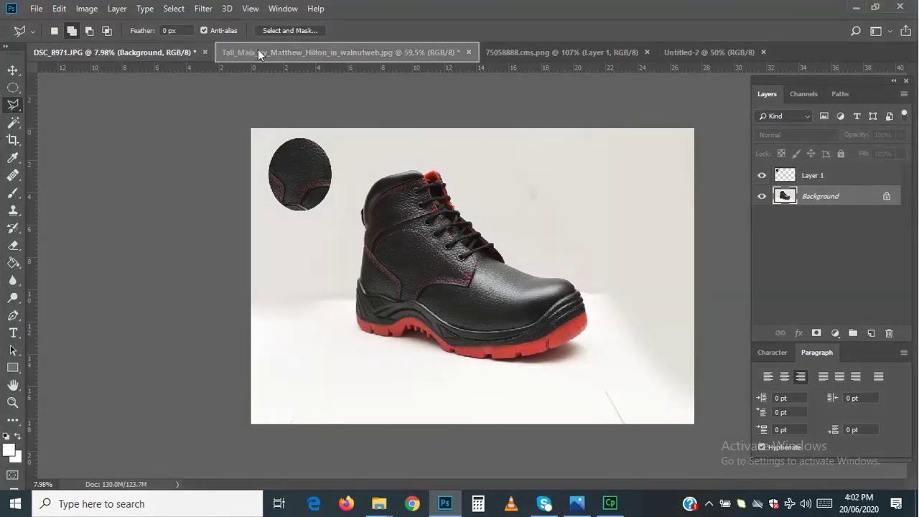
{"action": "left_click", "coordinate": [258, 51]}
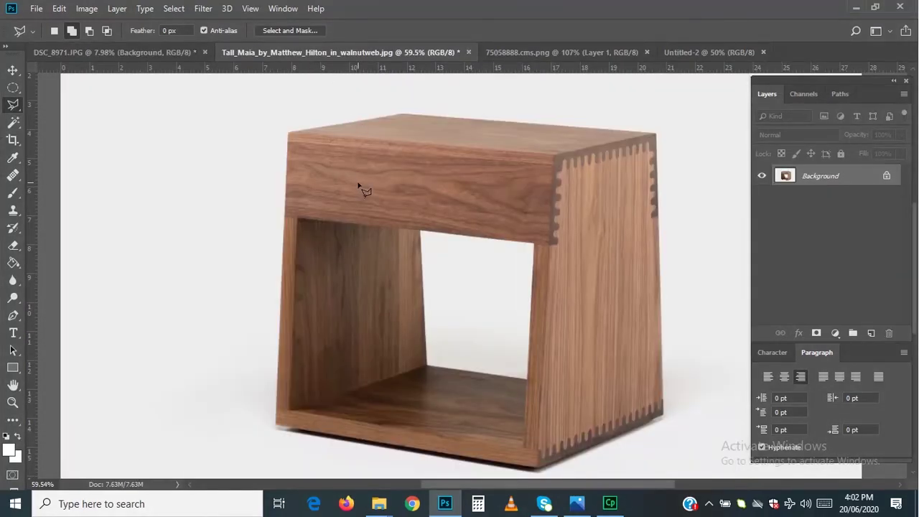
{"action": "scroll", "coordinate": [359, 191], "scroll_direction": "down", "scroll_amount": 2}
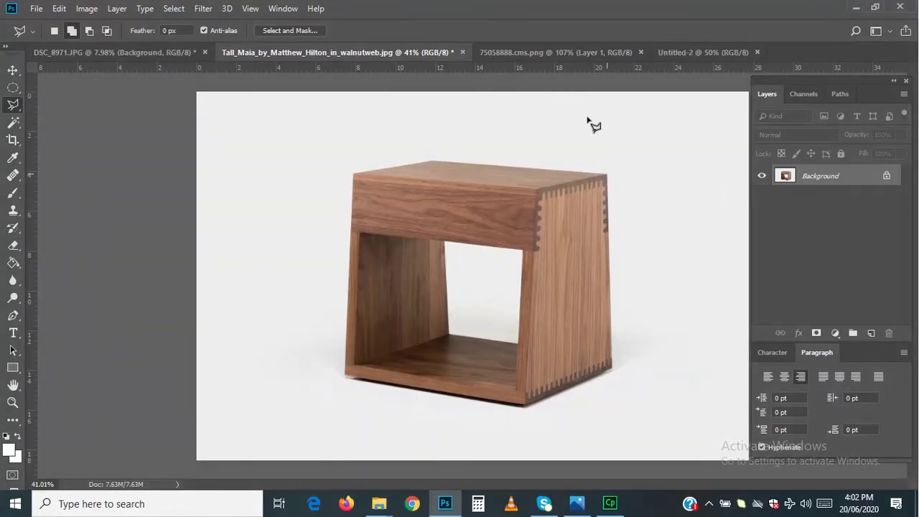
Outline the whole walnut table with a closed Polygonal Lasso selection along its outer edges.
{"action": "left_click", "coordinate": [606, 174]}
{"action": "left_click", "coordinate": [612, 369]}
{"action": "left_click", "coordinate": [610, 178]}
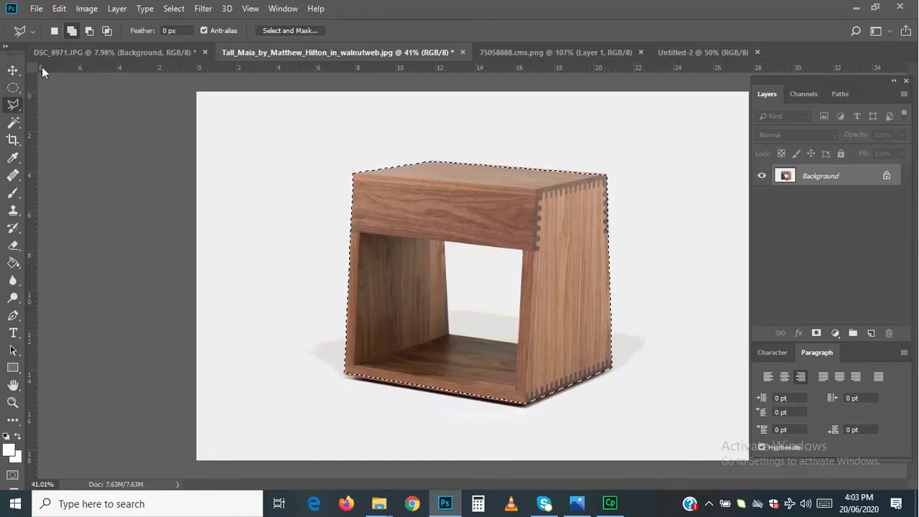
Copy the selected table into the 75058888.cms.png document with the Move tool, placing it over the car.
{"action": "left_click", "coordinate": [12, 72]}
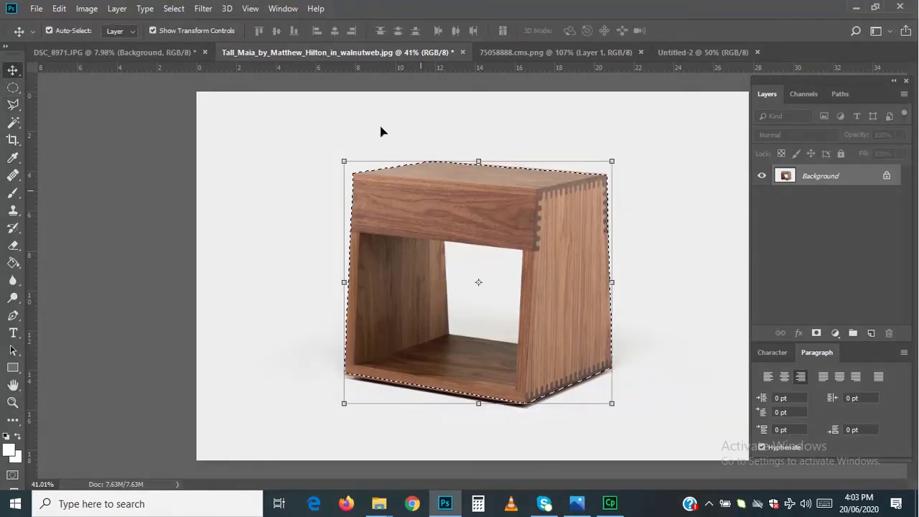
{"action": "left_click_drag", "start_coordinate": [420, 194], "coordinate": [443, 231]}
{"action": "scroll", "coordinate": [456, 216], "scroll_direction": "down", "scroll_amount": 3}
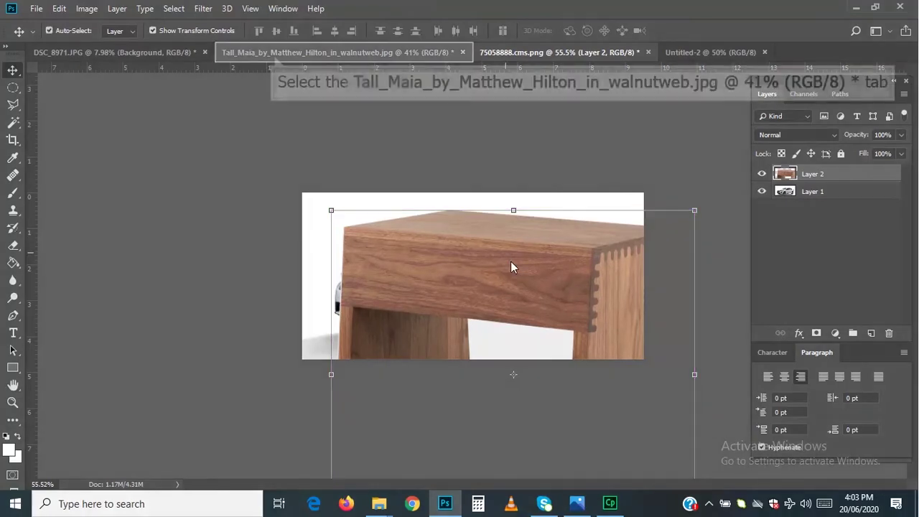
Return to the walnut table image and clear its selection.
{"action": "left_click", "coordinate": [274, 54]}
{"action": "key", "text": "ctrl+d"}
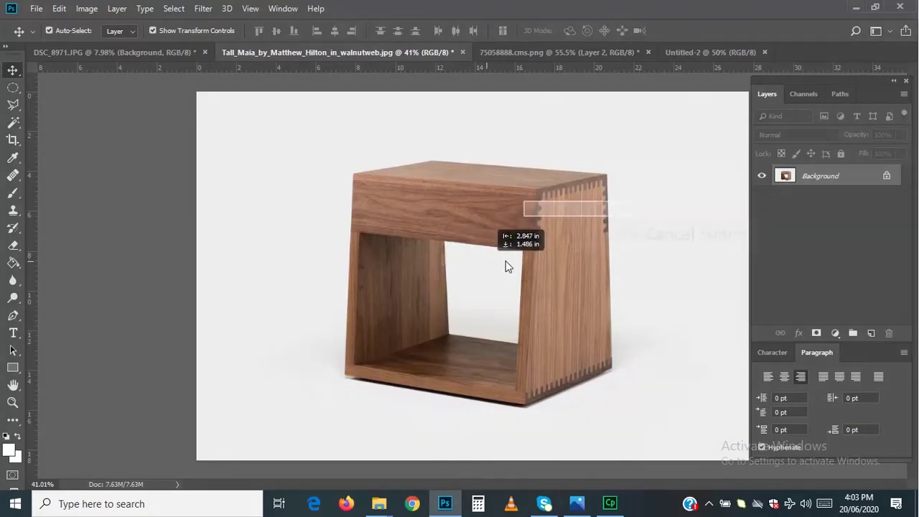
{"action": "left_click", "coordinate": [576, 208]}
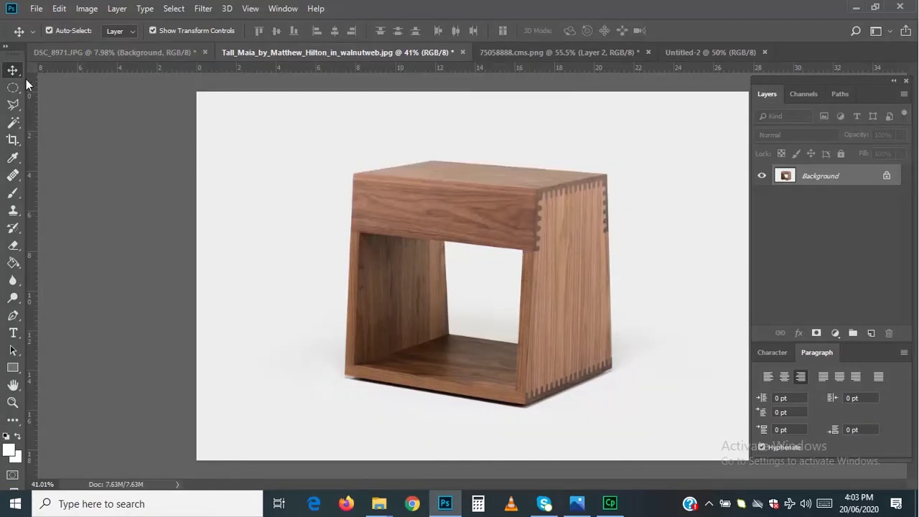
Switch to the DSC_8971.JPG boot photo and trace the whole boot with the Magnetic Lasso tool.
{"action": "right_click", "coordinate": [22, 109]}
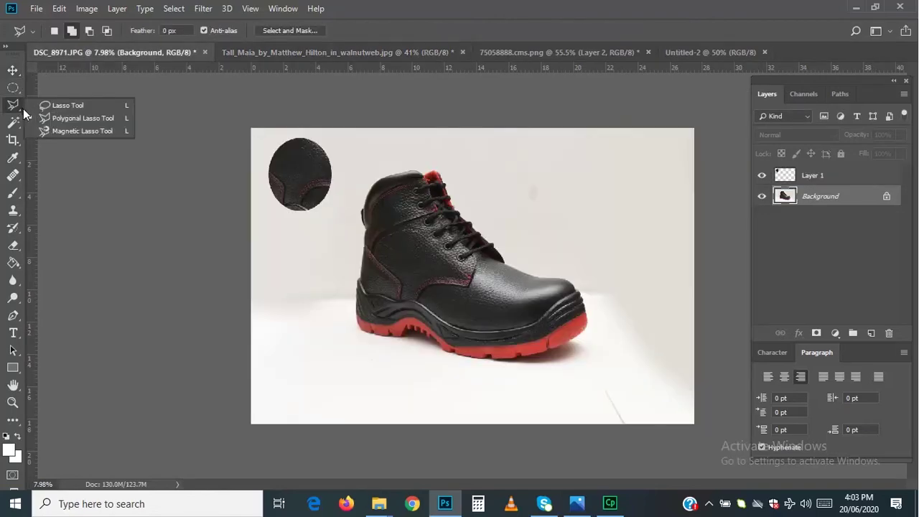
{"action": "left_click", "coordinate": [61, 132]}
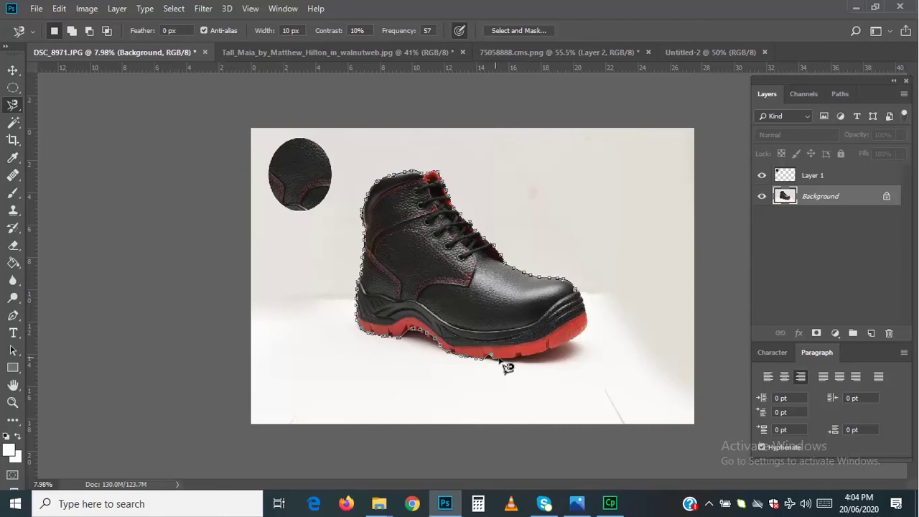
{"action": "left_click", "coordinate": [585, 297]}
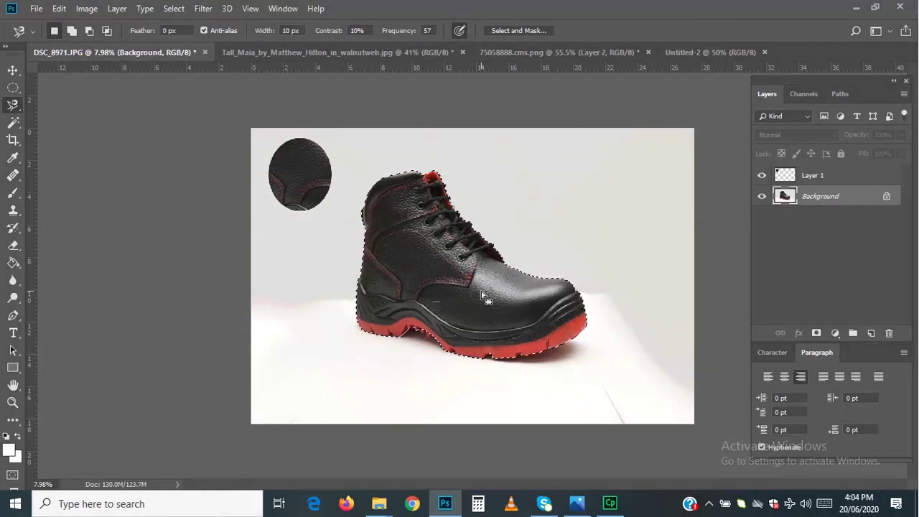
Examine up close how the magnetic selection follows the boot's edge along the laces and toe.
{"action": "scroll", "coordinate": [482, 295], "scroll_direction": "up", "scroll_amount": 5}
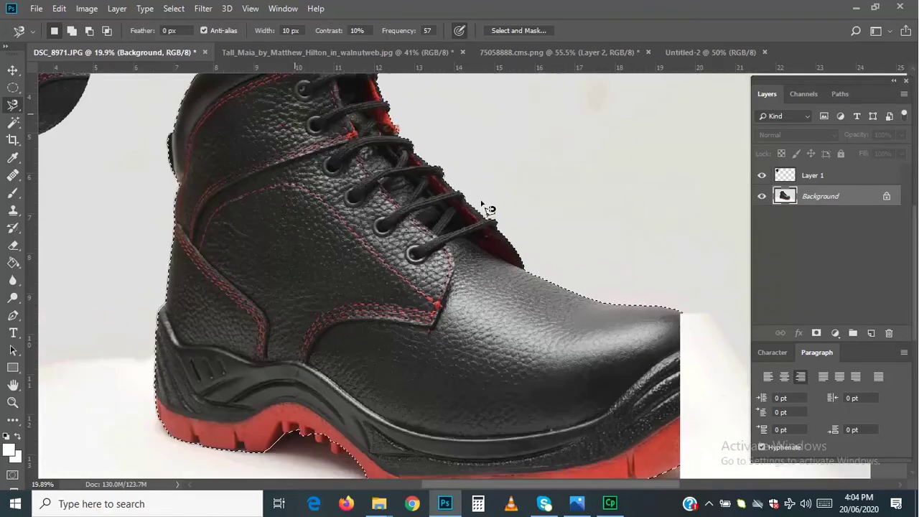
{"action": "scroll", "coordinate": [482, 204], "scroll_direction": "up", "scroll_amount": 6}
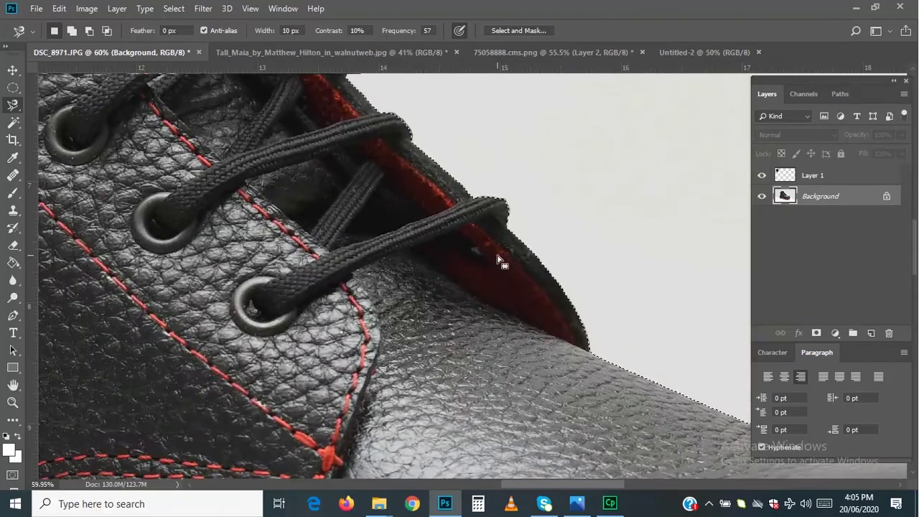
{"action": "scroll", "coordinate": [500, 260], "scroll_direction": "down", "scroll_amount": 3}
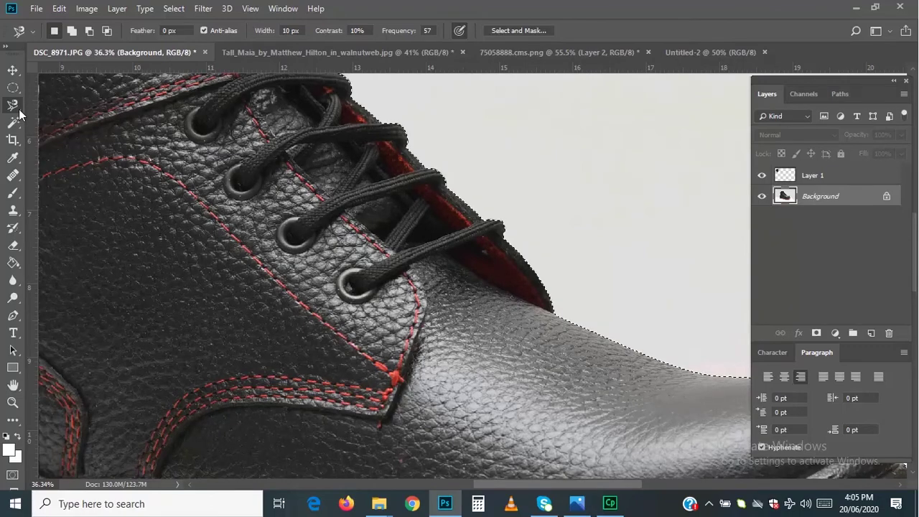
{"action": "right_click", "coordinate": [19, 111]}
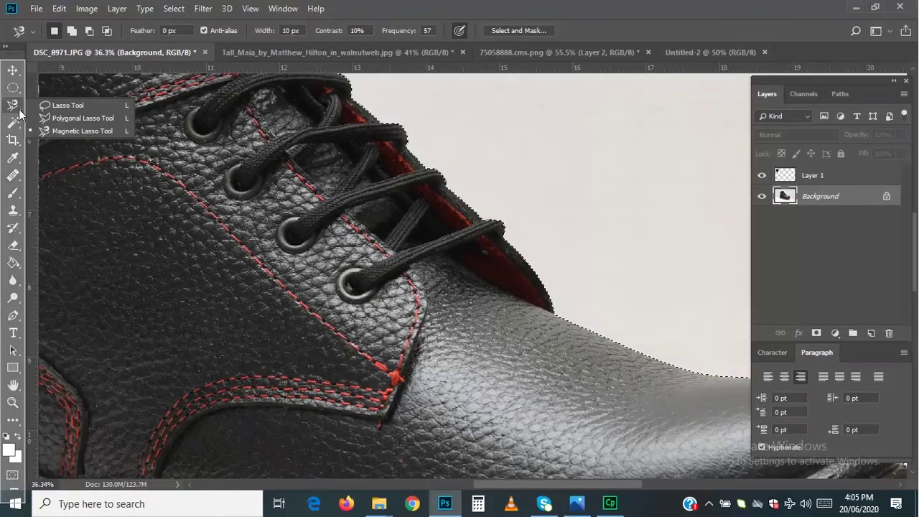
{"action": "left_click", "coordinate": [68, 132]}
{"action": "scroll", "coordinate": [509, 297], "scroll_direction": "down", "scroll_amount": 1}
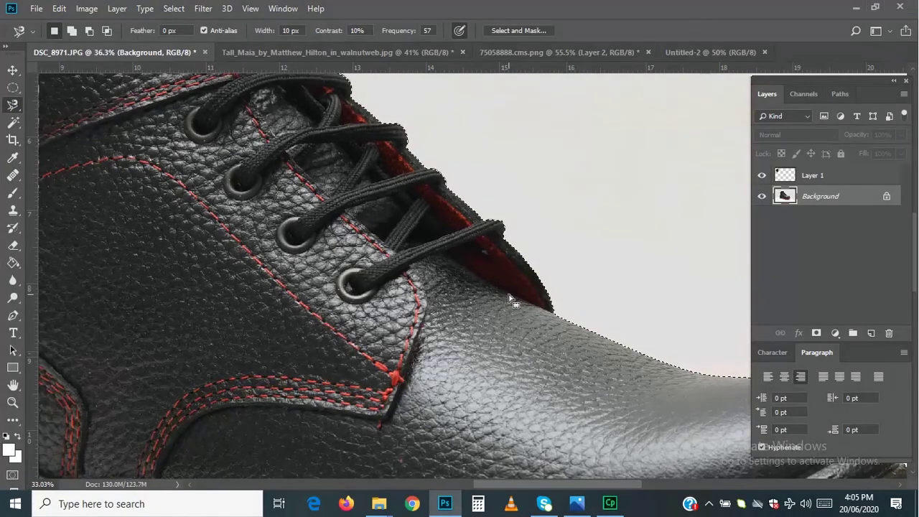
{"action": "scroll", "coordinate": [511, 300], "scroll_direction": "down", "scroll_amount": 5}
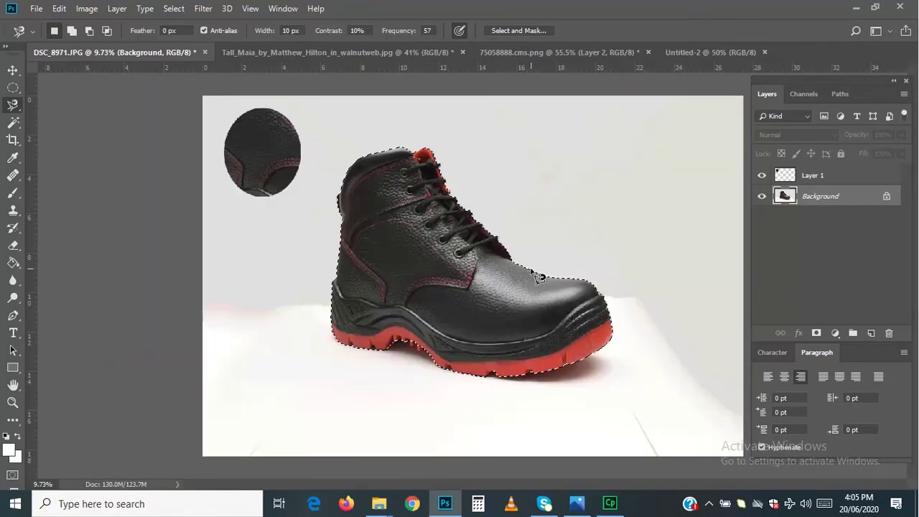
Copy the selected boot to a new layer and hide the Background layer.
{"action": "key", "text": "ctrl+j"}
{"action": "scroll", "coordinate": [538, 277], "scroll_direction": "down", "scroll_amount": 2}
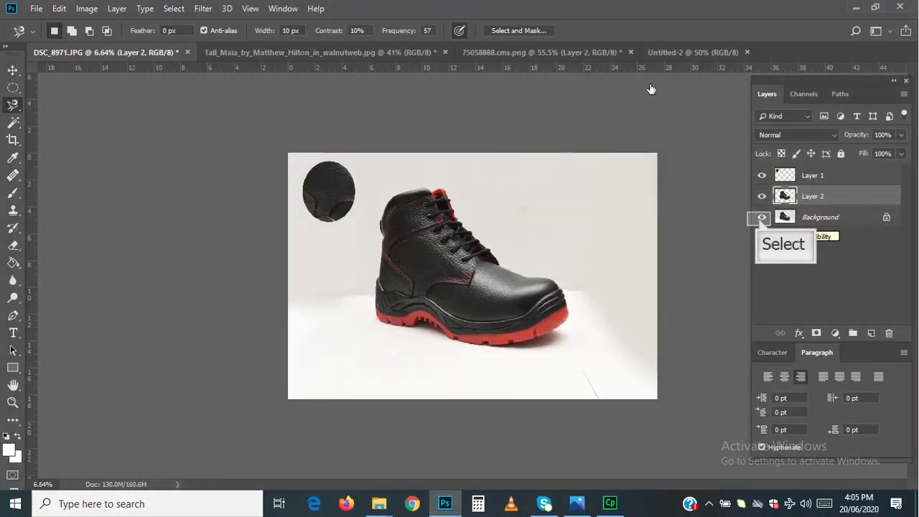
{"action": "left_click", "coordinate": [761, 217]}
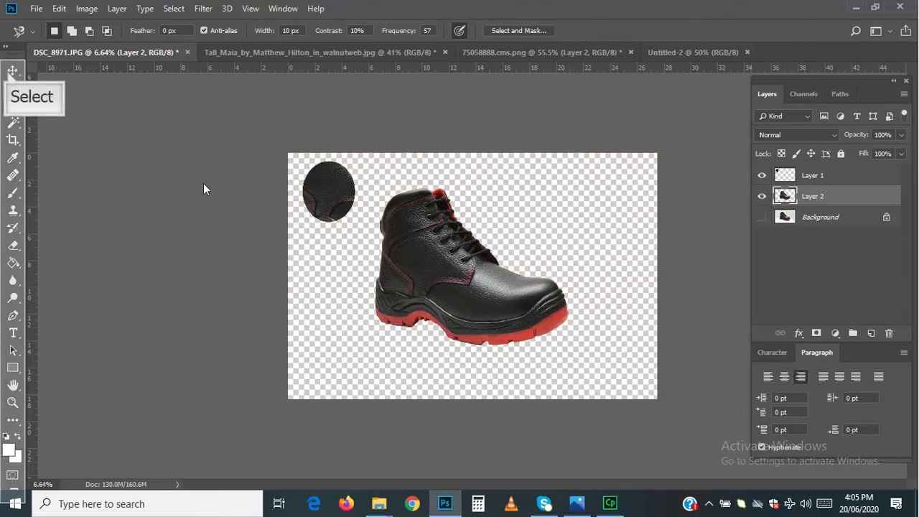
Check the cut-out edge along the boot's sole and shift the boot cutout slightly left and down with the Move tool.
{"action": "key", "text": "v"}
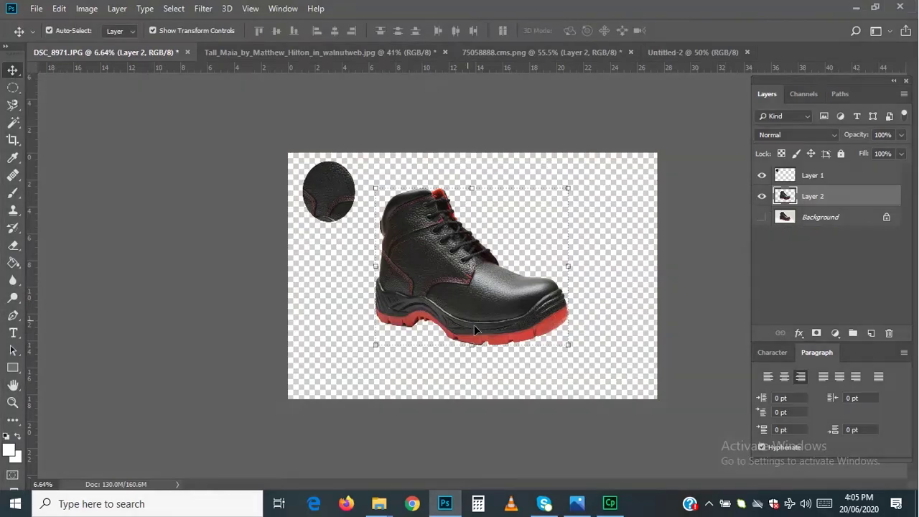
{"action": "scroll", "coordinate": [474, 324], "scroll_direction": "up", "scroll_amount": 2}
{"action": "scroll", "coordinate": [494, 305], "scroll_direction": "up", "scroll_amount": 4}
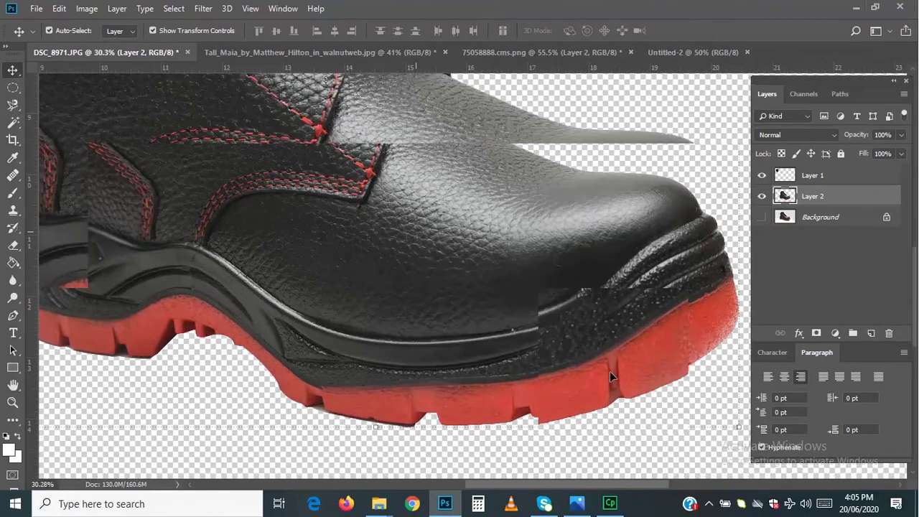
{"action": "scroll", "coordinate": [612, 374], "scroll_direction": "down", "scroll_amount": 3}
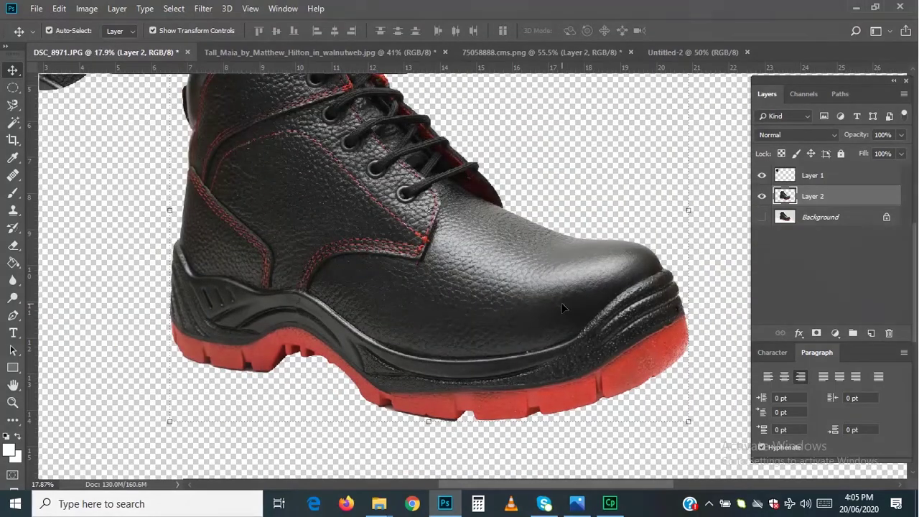
{"action": "scroll", "coordinate": [579, 318], "scroll_direction": "down", "scroll_amount": 1}
{"action": "scroll", "coordinate": [579, 318], "scroll_direction": "down", "scroll_amount": 2}
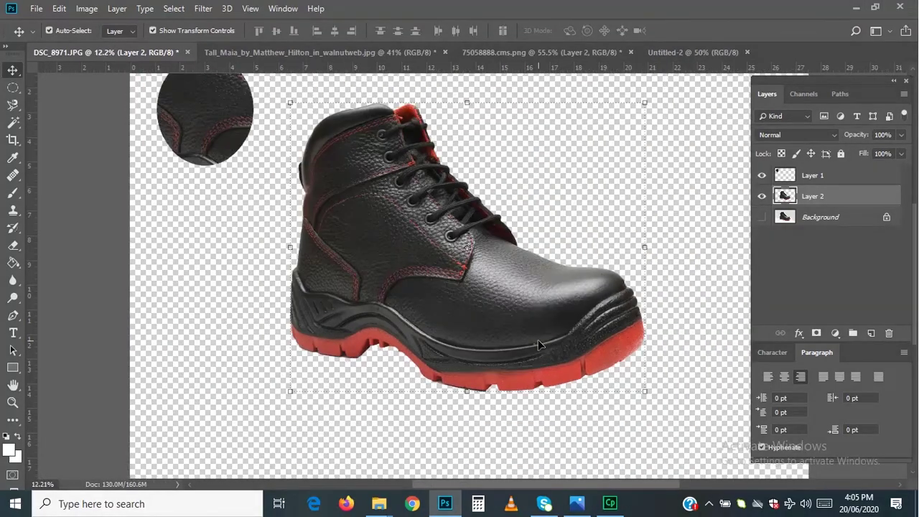
{"action": "scroll", "coordinate": [538, 345], "scroll_direction": "down", "scroll_amount": 1}
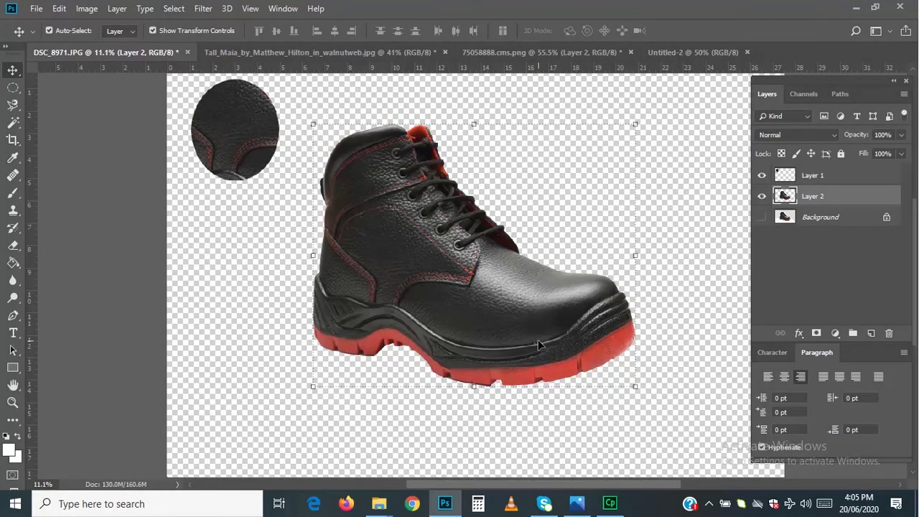
{"action": "scroll", "coordinate": [537, 345], "scroll_direction": "down", "scroll_amount": 1}
{"action": "left_click_drag", "start_coordinate": [532, 298], "coordinate": [482, 315]}
{"action": "scroll", "coordinate": [533, 328], "scroll_direction": "down", "scroll_amount": 2}
Place the purple_texture-wallpaper-1920x1200 image from File Explorer's backgroundsnew folder into the boot document.
{"action": "left_click", "coordinate": [388, 511]}
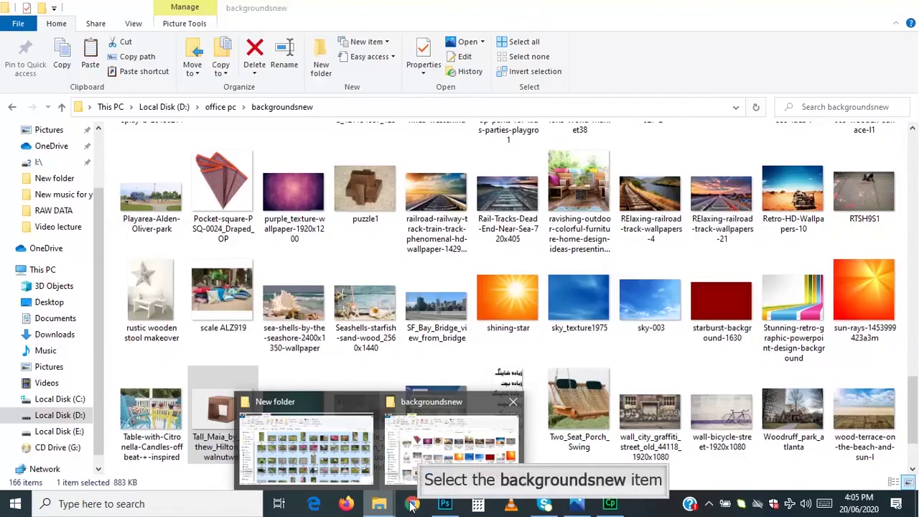
{"action": "left_click", "coordinate": [424, 453]}
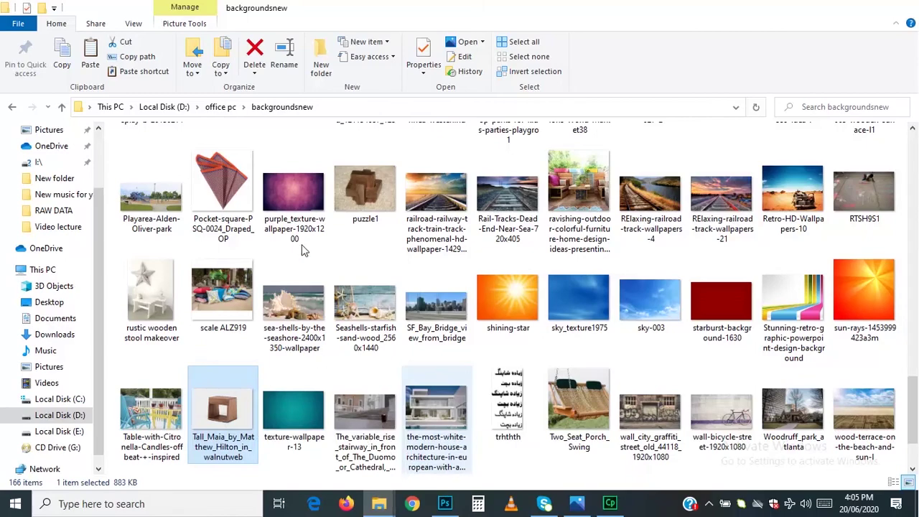
{"action": "left_click_drag", "start_coordinate": [300, 189], "coordinate": [476, 360]}
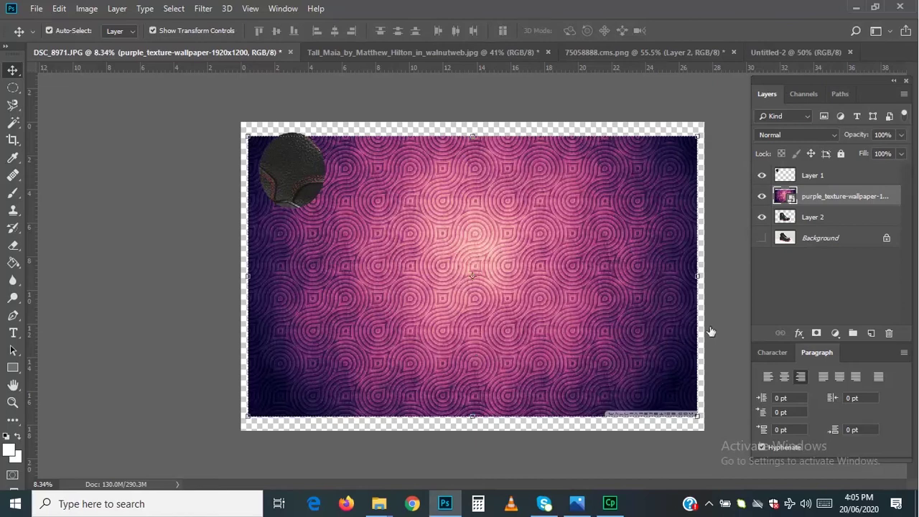
Reorder the layers so the boot cutout, Layer 2, lies above the purple wallpaper layer.
{"action": "left_click_drag", "start_coordinate": [828, 202], "coordinate": [831, 239]}
{"action": "left_click_drag", "start_coordinate": [818, 195], "coordinate": [823, 287]}
{"action": "left_click_drag", "start_coordinate": [808, 218], "coordinate": [812, 180]}
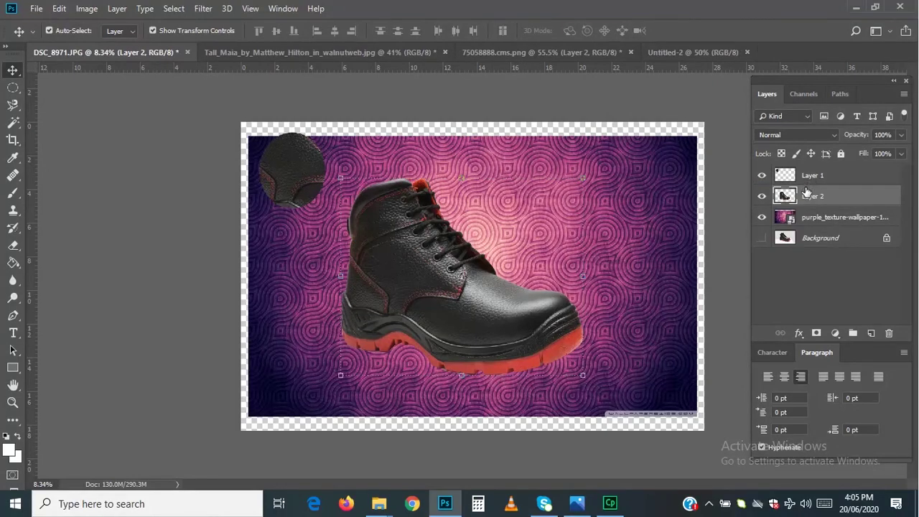
Delete the purple wallpaper layer and the boot cutout layer, Layer 2.
{"action": "left_click", "coordinate": [804, 219]}
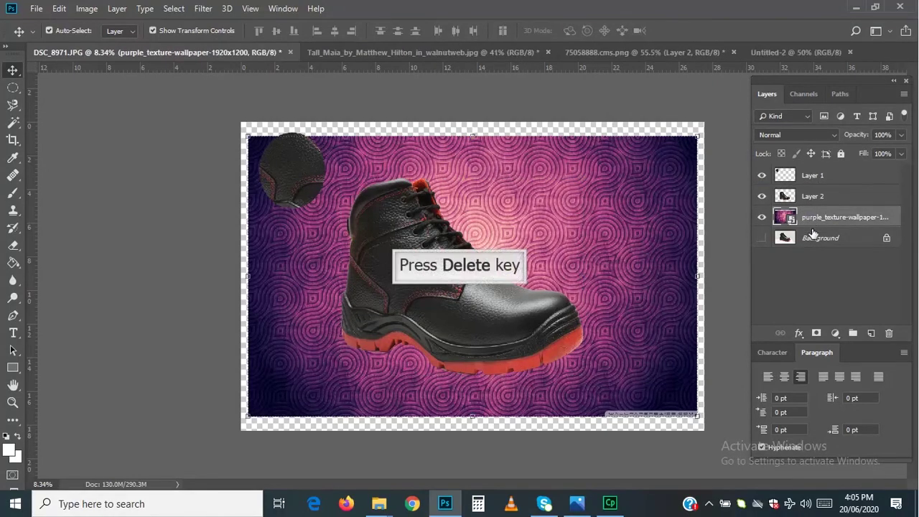
{"action": "key", "text": "Delete"}
{"action": "left_click", "coordinate": [810, 198]}
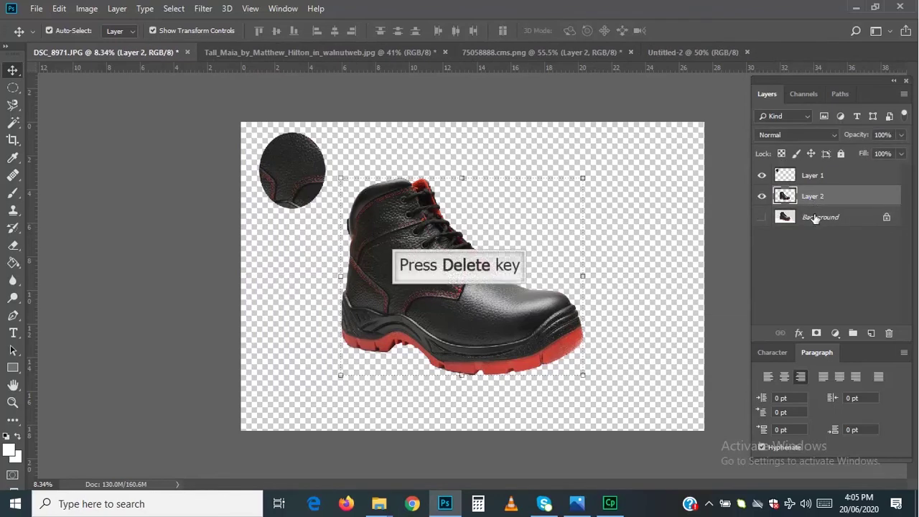
{"action": "key", "text": "Delete"}
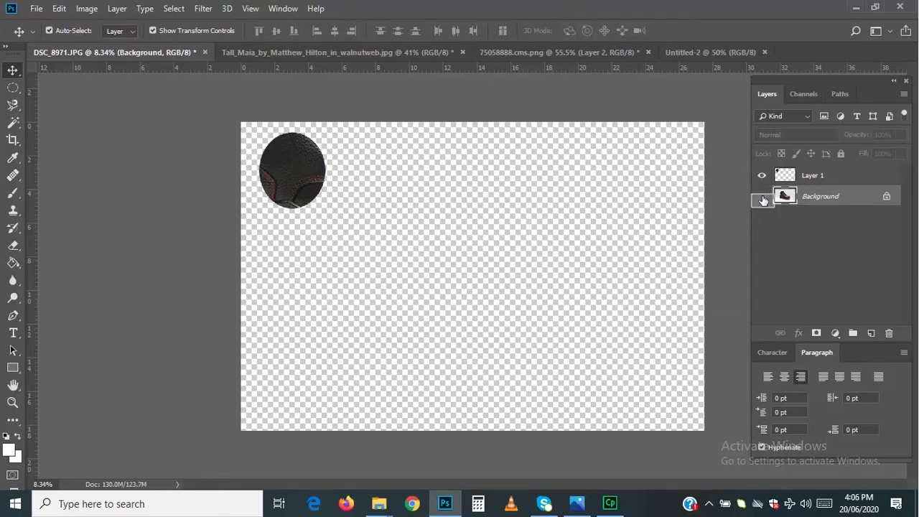
Make the Background layer with the original boot photo visible again.
{"action": "left_click", "coordinate": [762, 199]}
{"action": "left_click", "coordinate": [762, 199]}
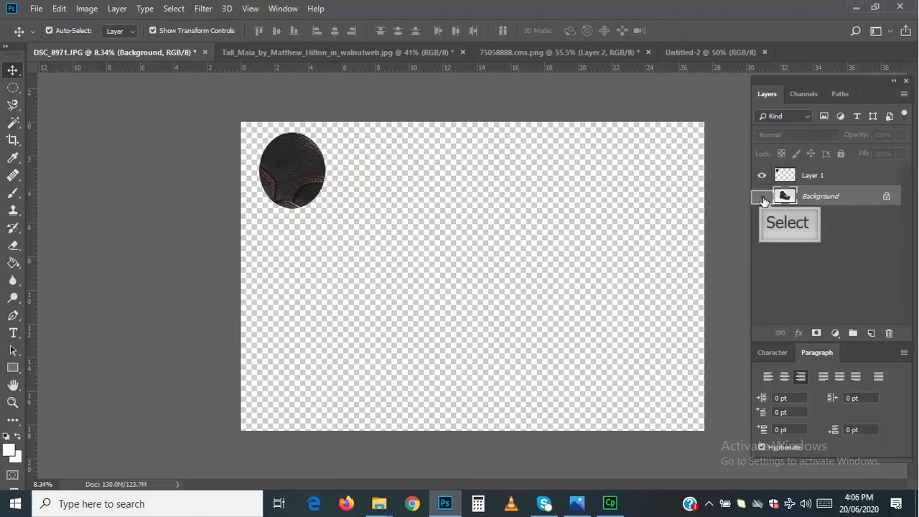
{"action": "left_click", "coordinate": [762, 199]}
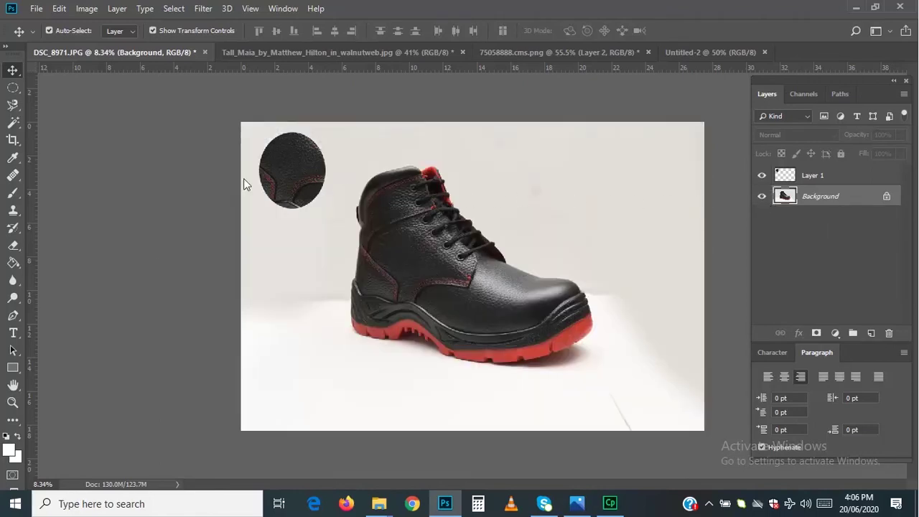
{"action": "left_click", "coordinate": [13, 105]}
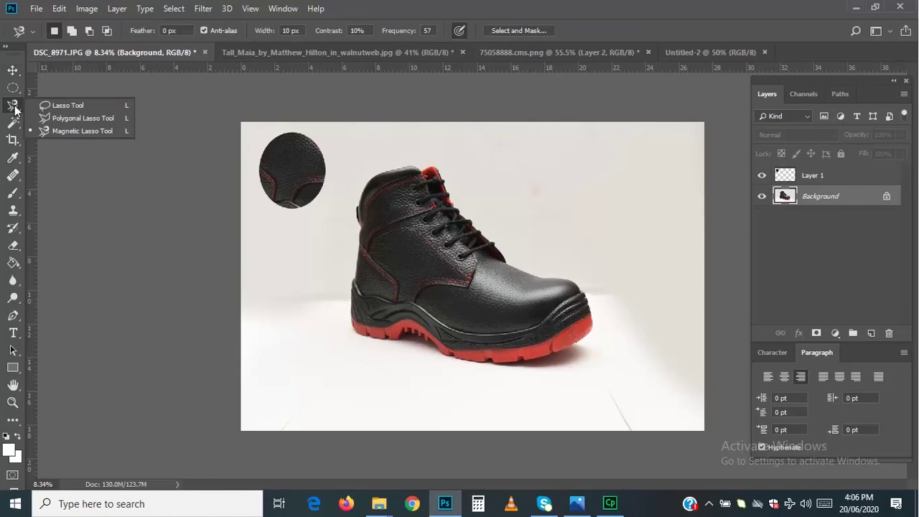
{"action": "left_click", "coordinate": [109, 132]}
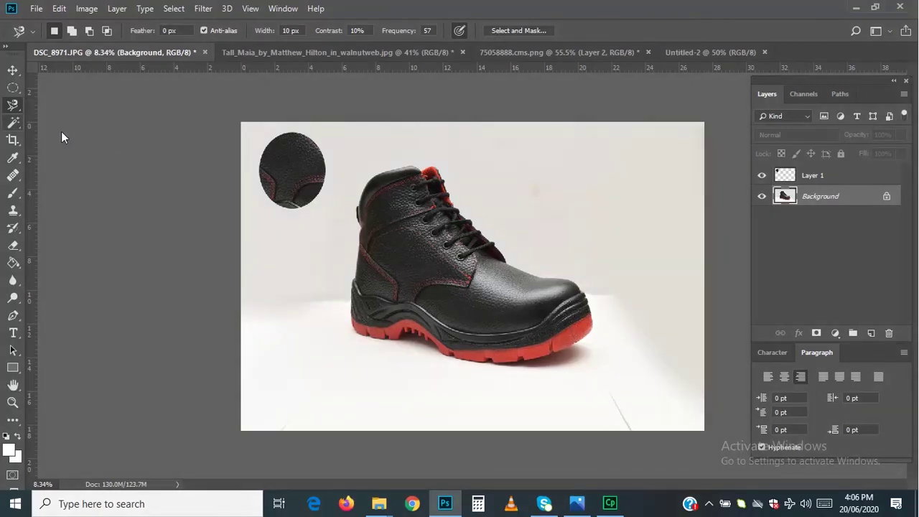
Select the entire backdrop around the boot on the Background layer with the Quick Selection tool.
{"action": "left_click", "coordinate": [17, 130]}
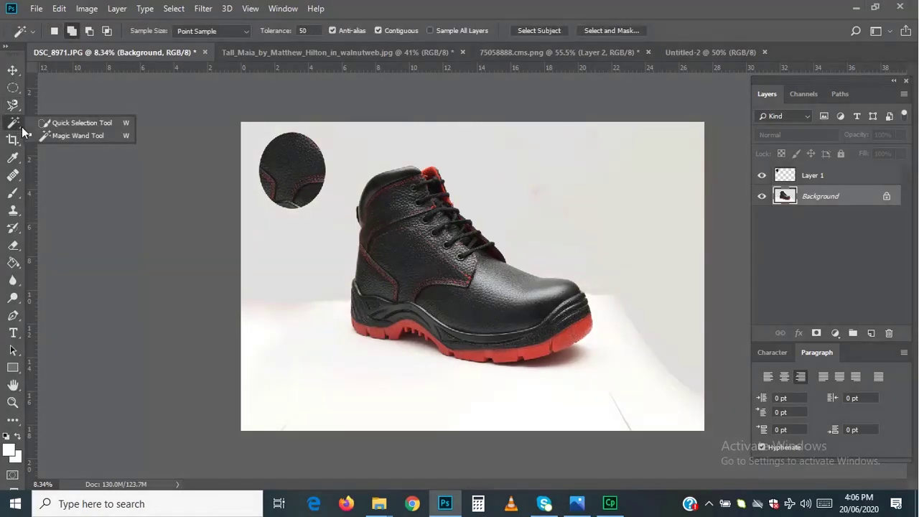
{"action": "left_click", "coordinate": [82, 126]}
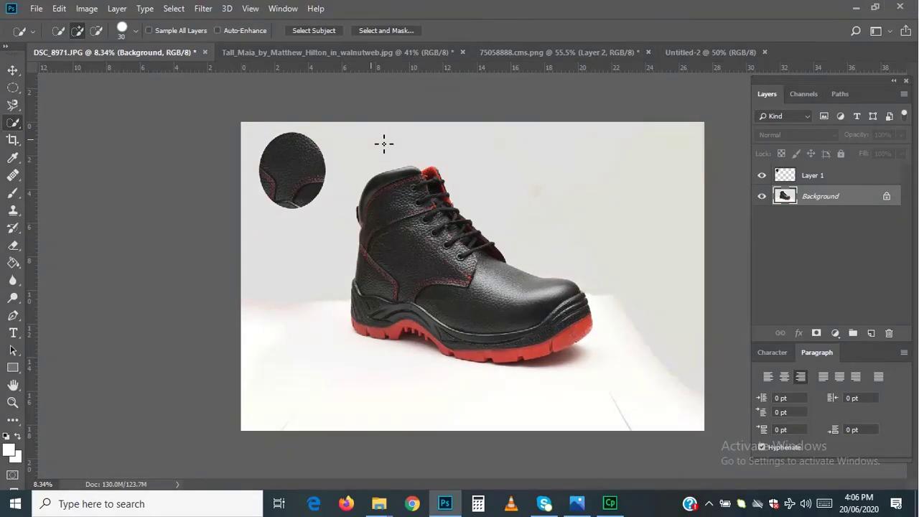
{"action": "left_click_drag", "start_coordinate": [383, 144], "coordinate": [455, 144]}
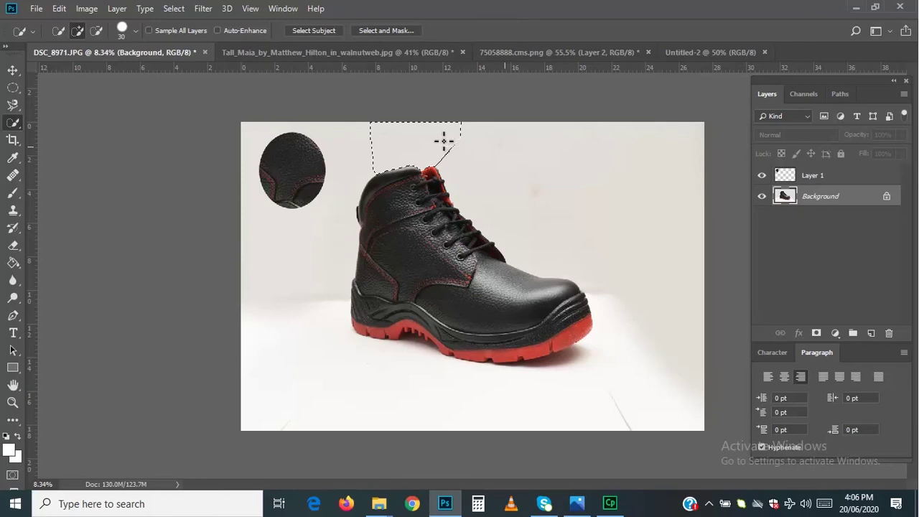
{"action": "mouse_move", "coordinate": [438, 135]}
{"action": "left_mouse_down"}
{"action": "mouse_move", "coordinate": [580, 154]}
{"action": "mouse_move", "coordinate": [612, 212]}
{"action": "mouse_move", "coordinate": [553, 205]}
{"action": "mouse_move", "coordinate": [644, 358]}
{"action": "mouse_move", "coordinate": [586, 208]}
{"action": "left_mouse_up"}
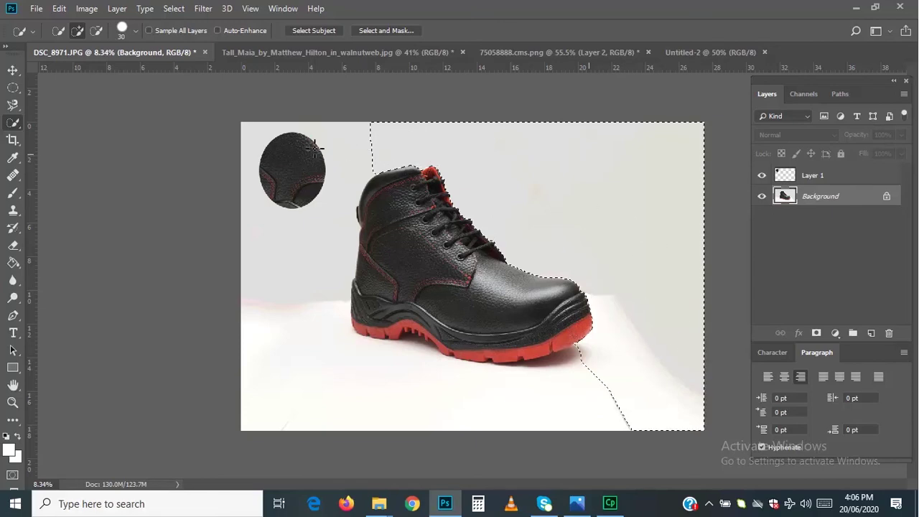
{"action": "left_click", "coordinate": [278, 284]}
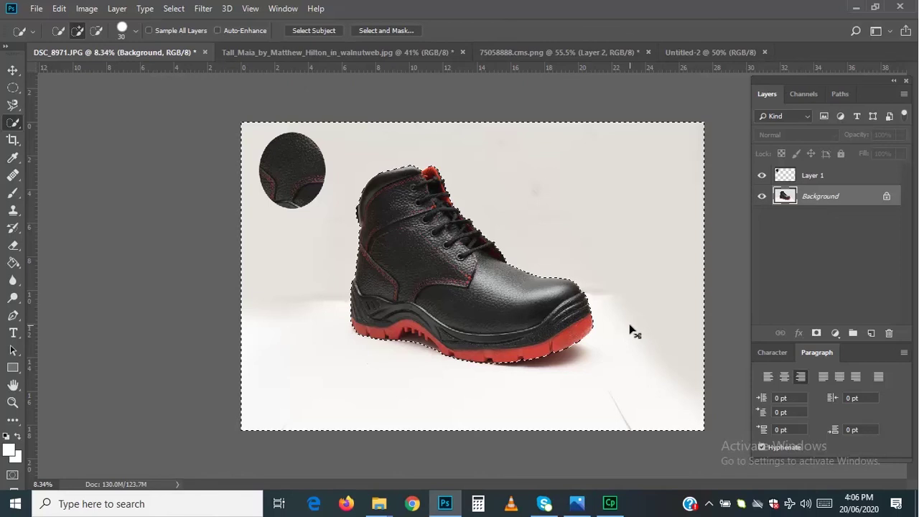
Invert the backdrop selection so that it covers the boot, and clear the selection.
{"action": "key", "text": "ctrl+shift+i"}
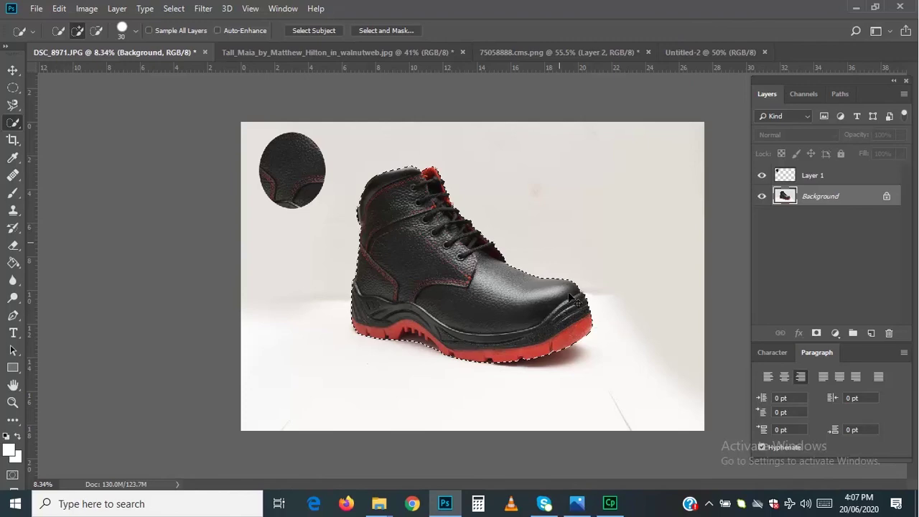
{"action": "key", "text": "ctrl+d"}
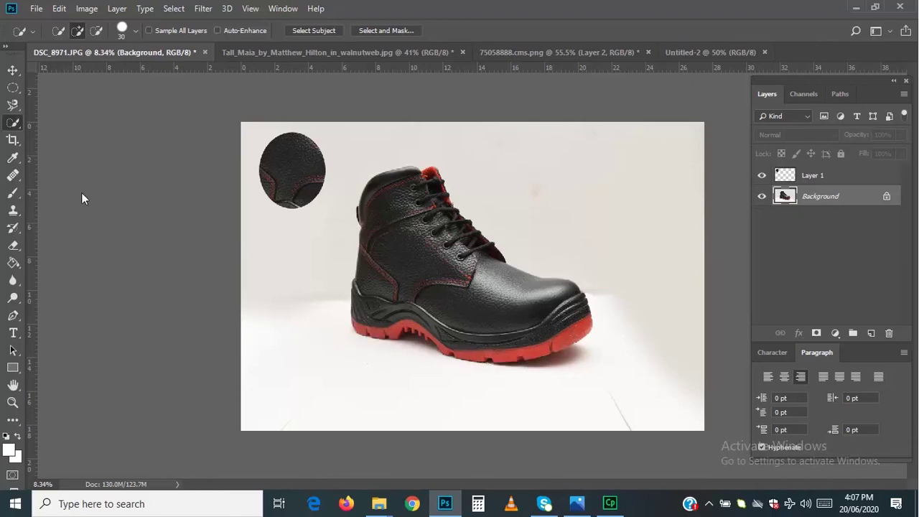
Select the backdrop around the boot with the Magic Wand at tolerance 50, inspect the selection edge near the sole, and deselect.
{"action": "right_click", "coordinate": [13, 125]}
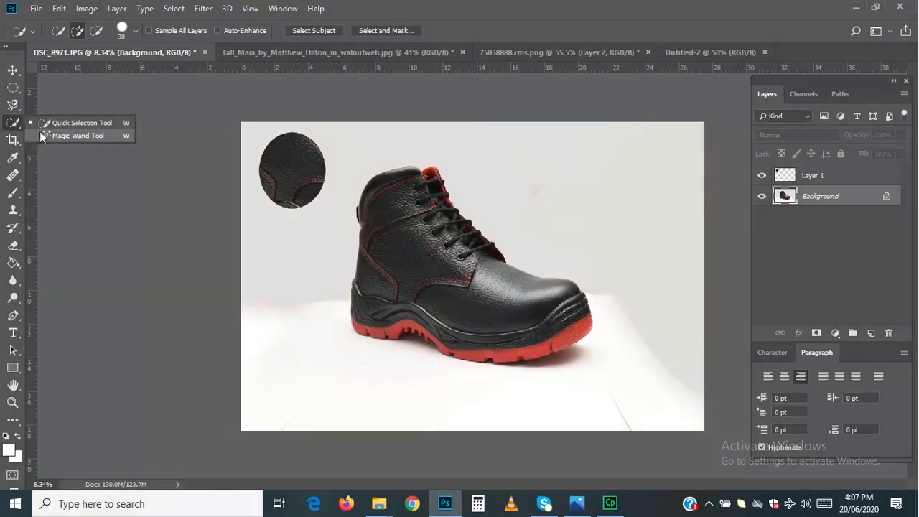
{"action": "left_click", "coordinate": [72, 136]}
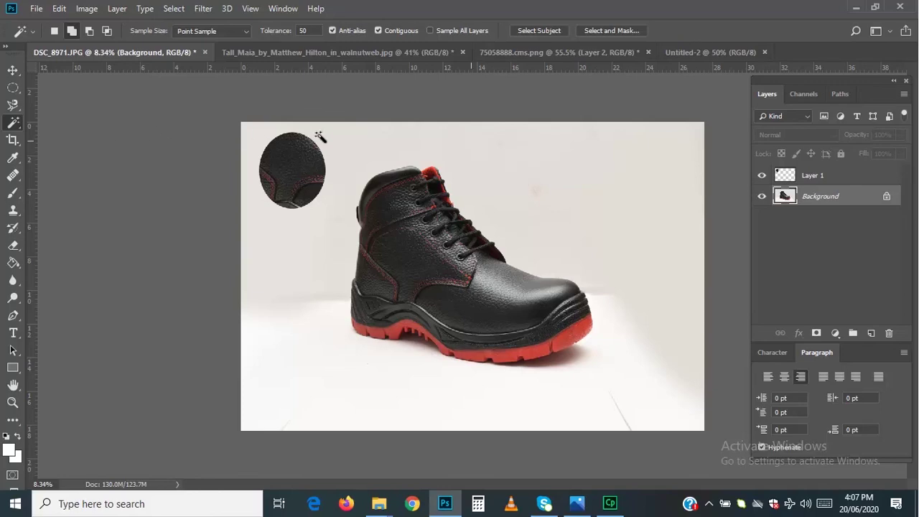
{"action": "left_click", "coordinate": [468, 141]}
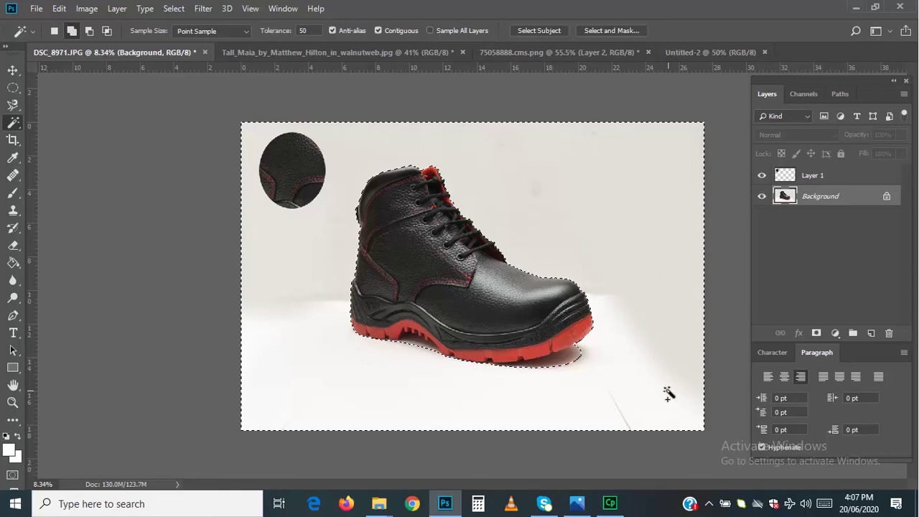
{"action": "scroll", "coordinate": [669, 394], "scroll_direction": "up", "scroll_amount": 4}
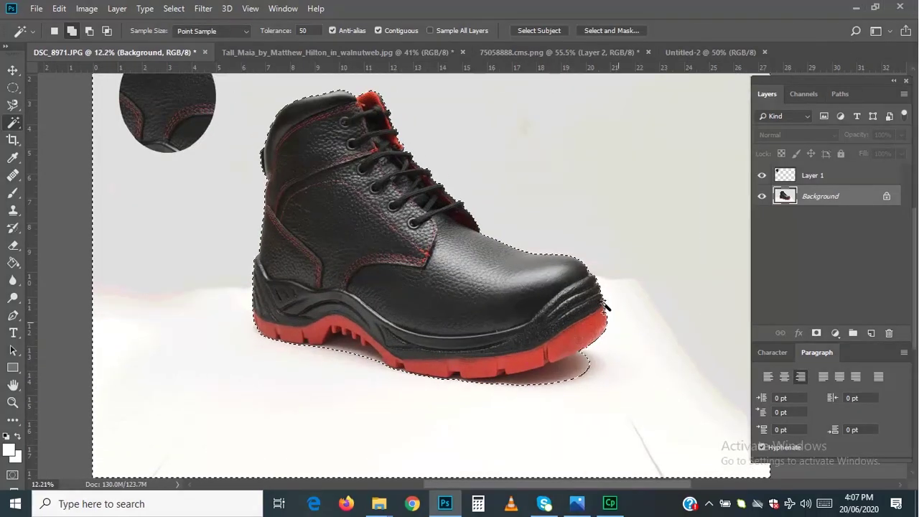
{"action": "scroll", "coordinate": [540, 402], "scroll_direction": "up", "scroll_amount": 3}
{"action": "scroll", "coordinate": [539, 402], "scroll_direction": "down", "scroll_amount": 6}
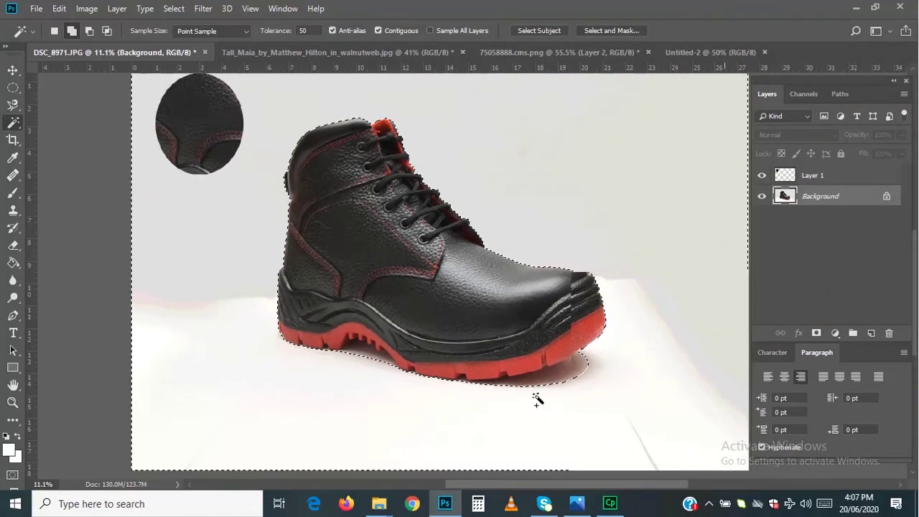
{"action": "scroll", "coordinate": [589, 374], "scroll_direction": "up", "scroll_amount": 4}
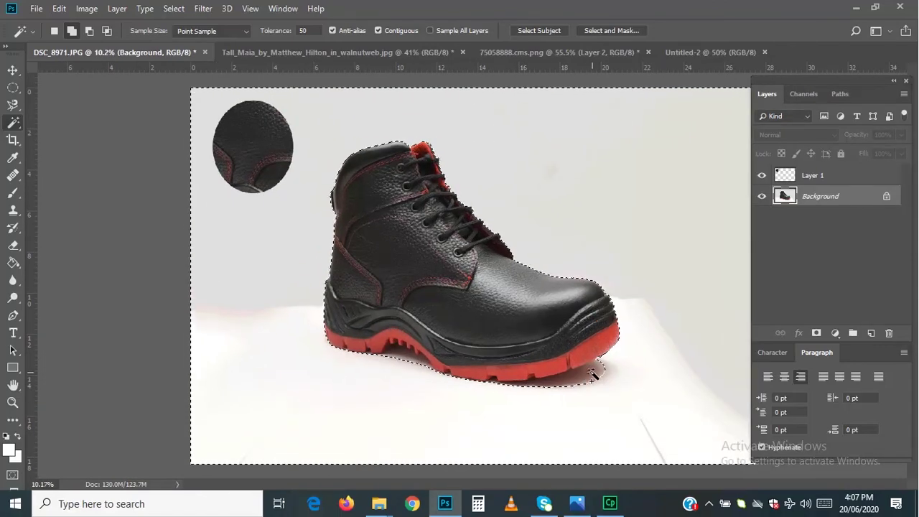
{"action": "scroll", "coordinate": [445, 294], "scroll_direction": "down", "scroll_amount": 3}
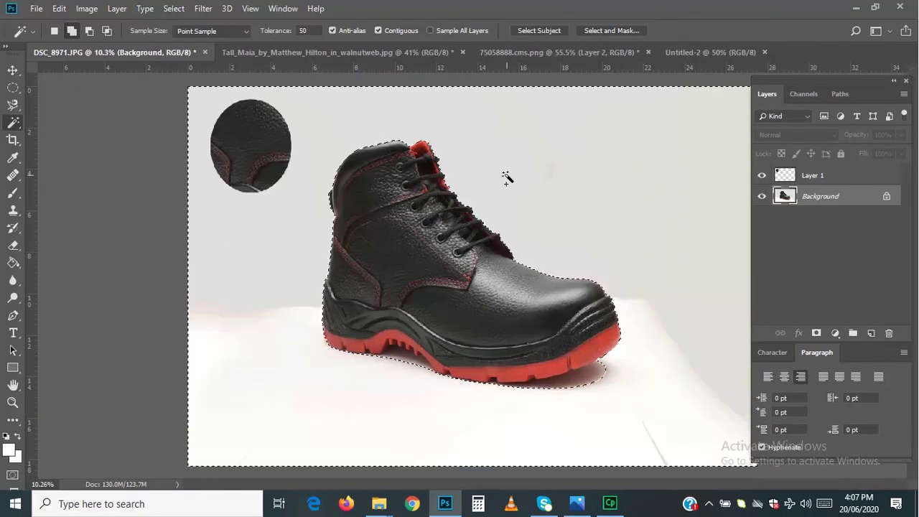
{"action": "scroll", "coordinate": [517, 216], "scroll_direction": "down", "scroll_amount": 1}
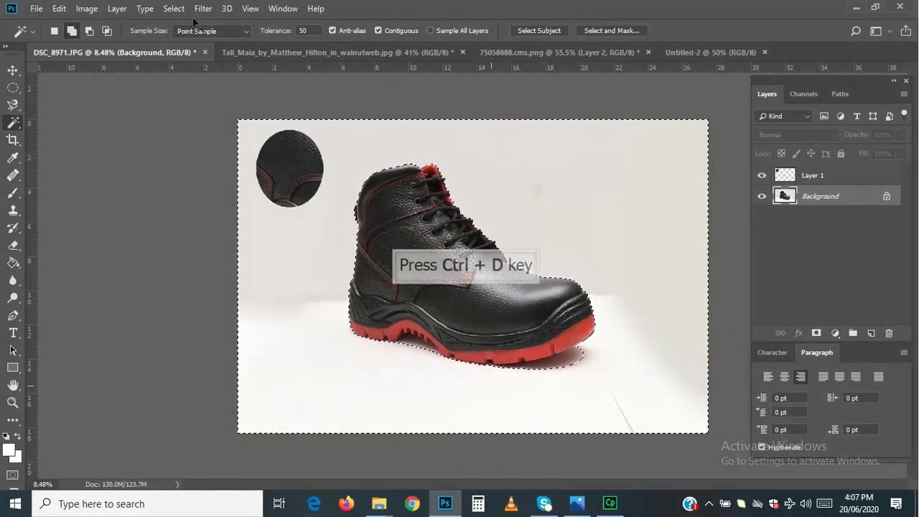
{"action": "key", "text": "ctrl+d"}
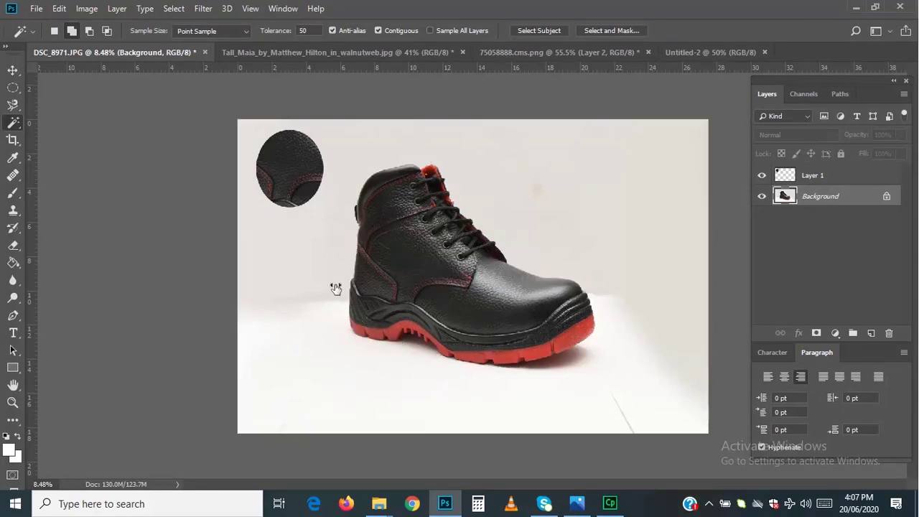
Set the Magic Wand tolerance to 10 and select the grey wall area of the backdrop behind the boot.
{"action": "key", "text": "ctrl+plus"}
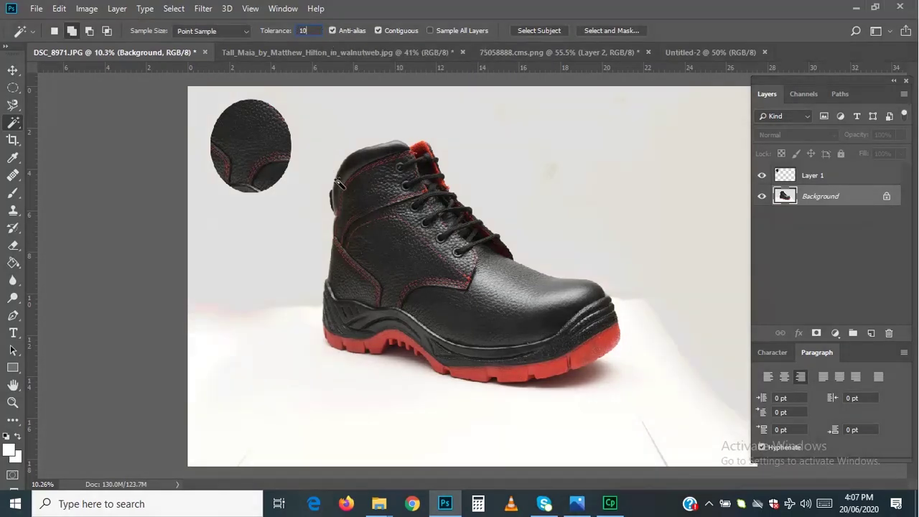
{"action": "left_click", "coordinate": [345, 181]}
{"action": "key", "text": "ctrl+d"}
{"action": "scroll", "coordinate": [302, 226], "scroll_direction": "down", "scroll_amount": 3}
{"action": "scroll", "coordinate": [302, 225], "scroll_direction": "down", "scroll_amount": 3}
{"action": "scroll", "coordinate": [546, 202], "scroll_direction": "up", "scroll_amount": 1}
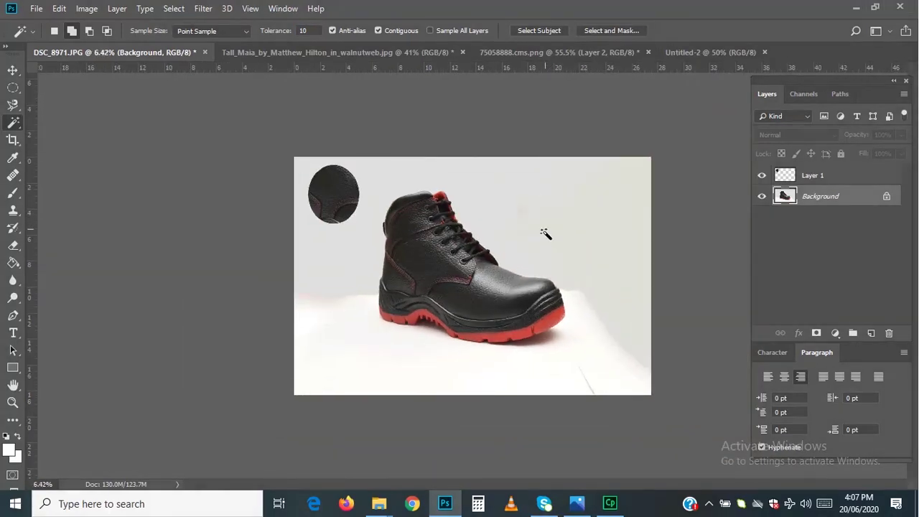
{"action": "scroll", "coordinate": [545, 235], "scroll_direction": "up", "scroll_amount": 1}
{"action": "scroll", "coordinate": [545, 235], "scroll_direction": "up", "scroll_amount": 1}
{"action": "left_click", "coordinate": [543, 179]}
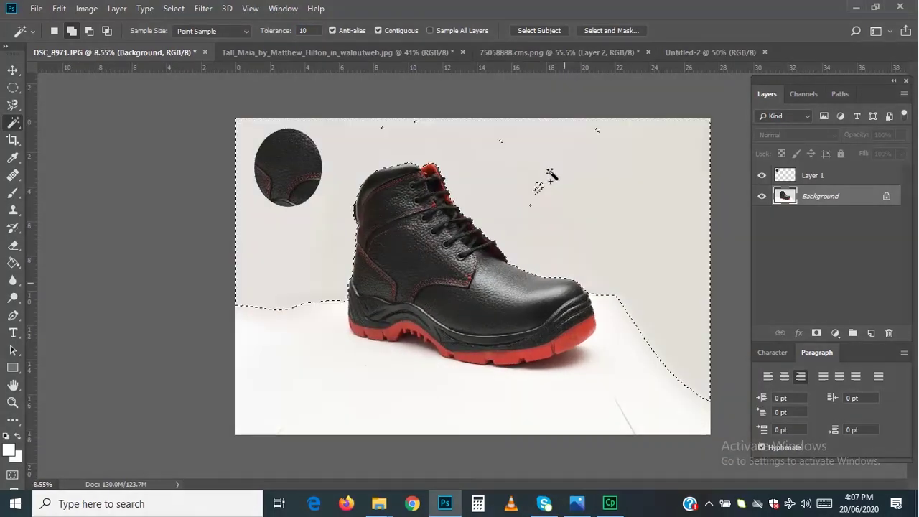
{"action": "scroll", "coordinate": [565, 286], "scroll_direction": "down", "scroll_amount": 3}
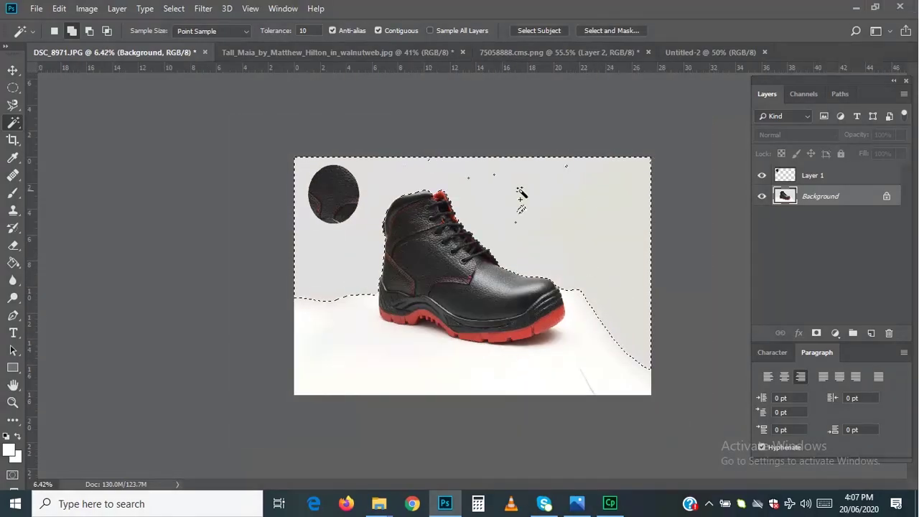